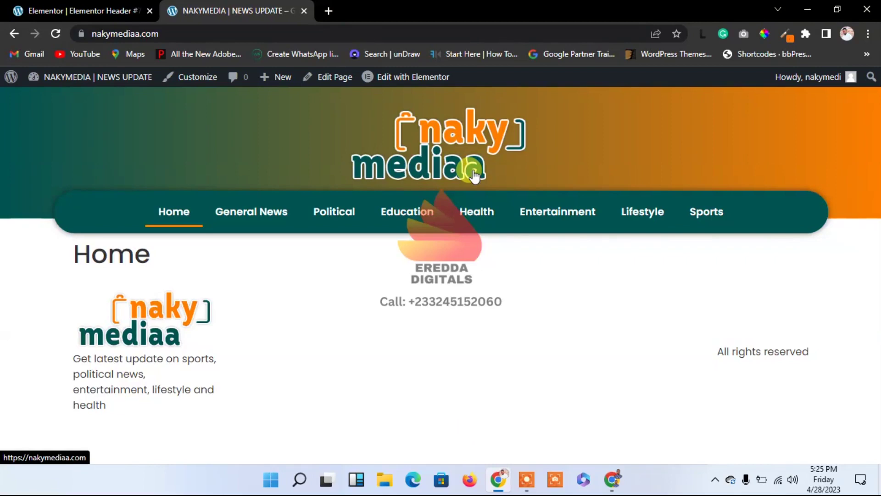
In the Elementor header template, give the navigation menu's column a solid border.
click(117, 10)
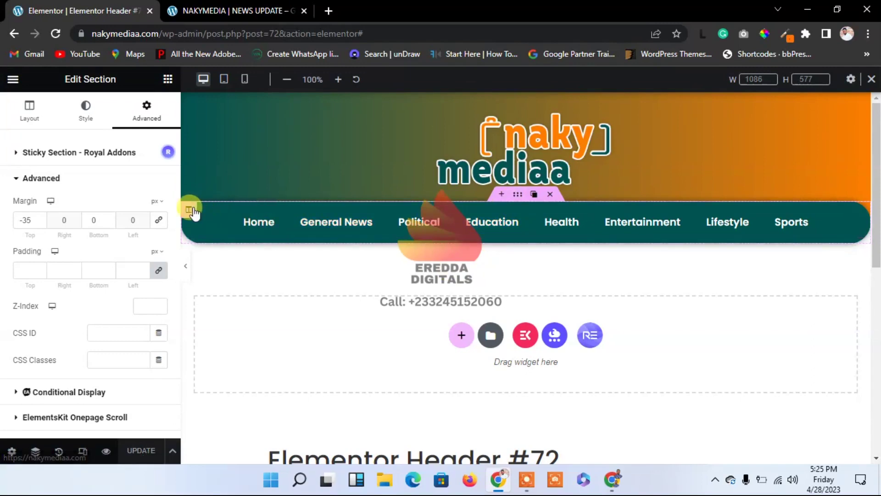
click(189, 211)
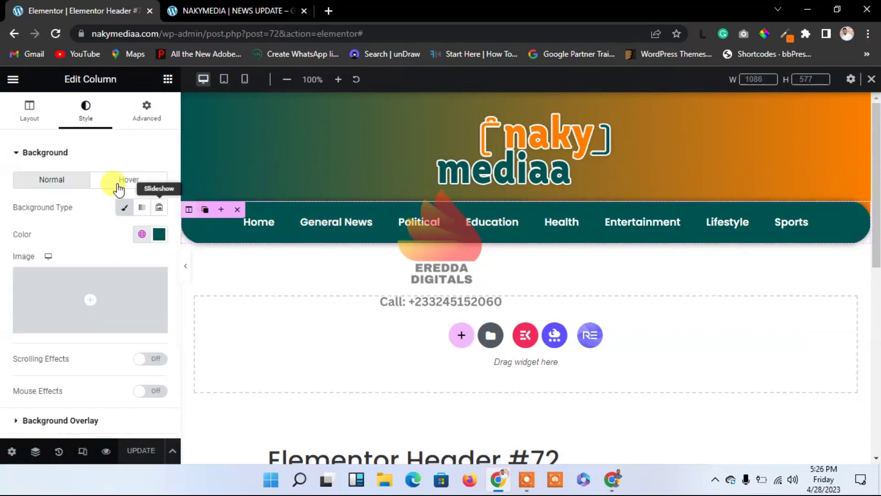
click(99, 156)
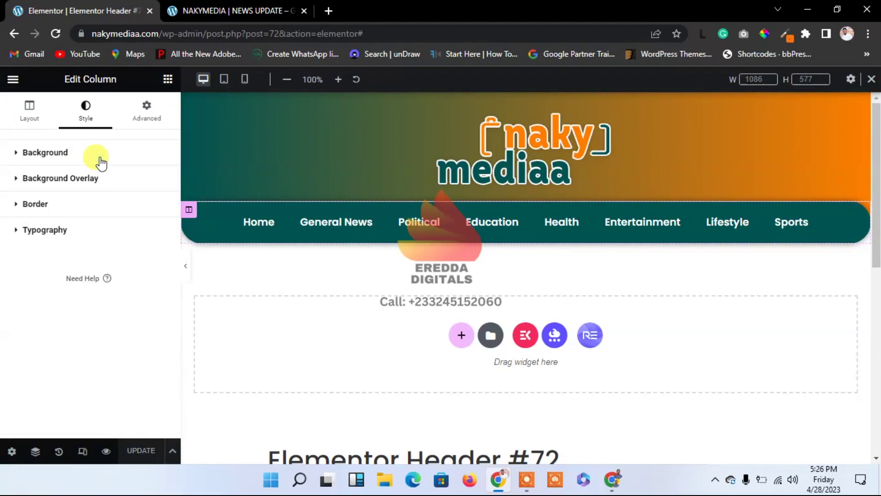
click(79, 211)
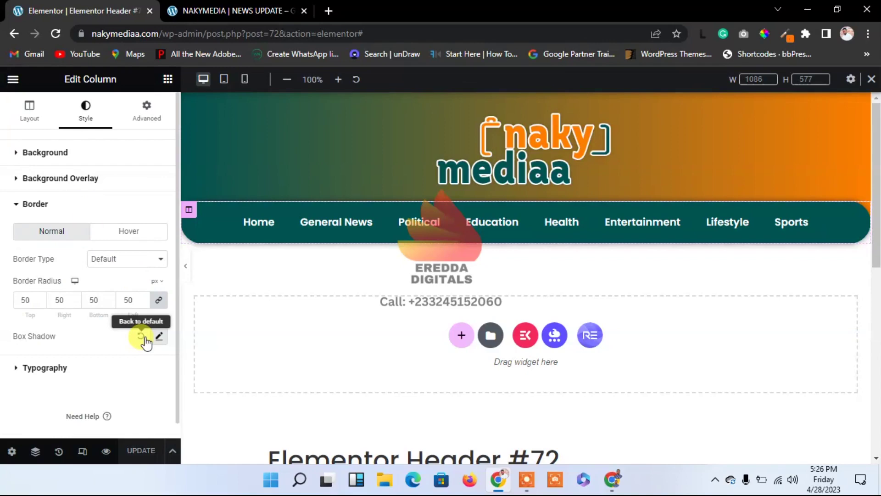
click(118, 261)
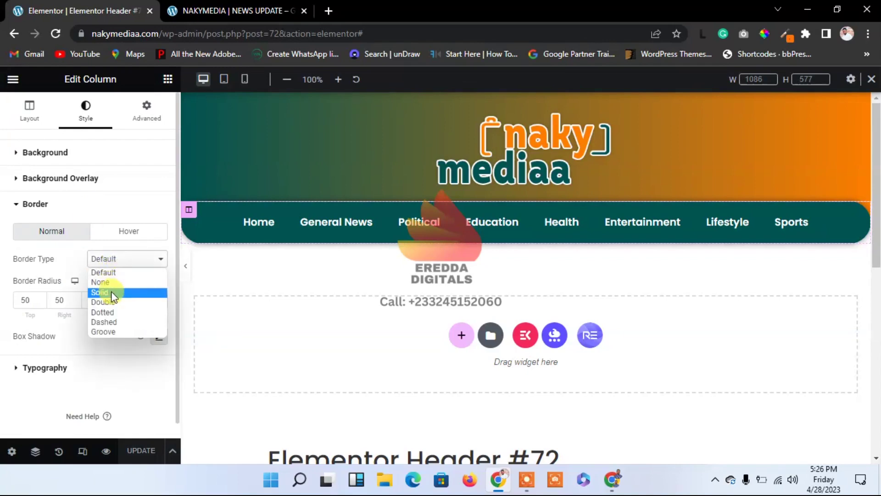
click(110, 291)
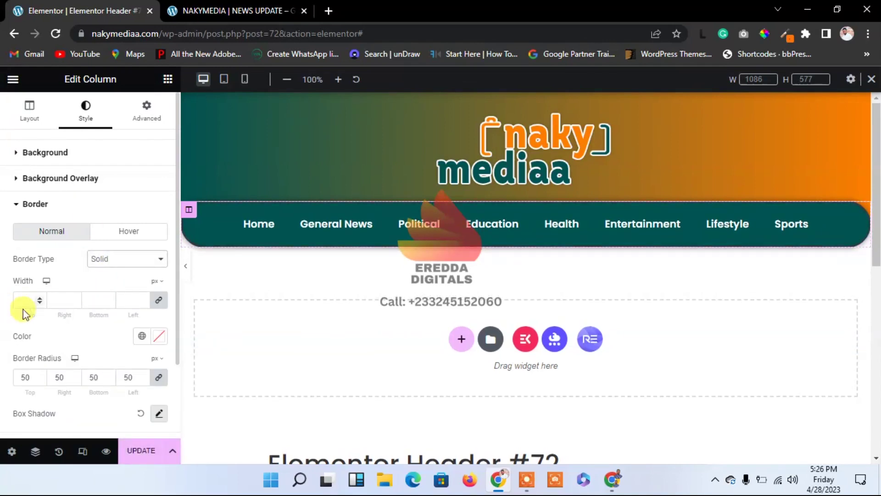
Set the menu column's border to the global orange colour with a 2 px width on all sides, and update the header.
click(141, 338)
click(73, 306)
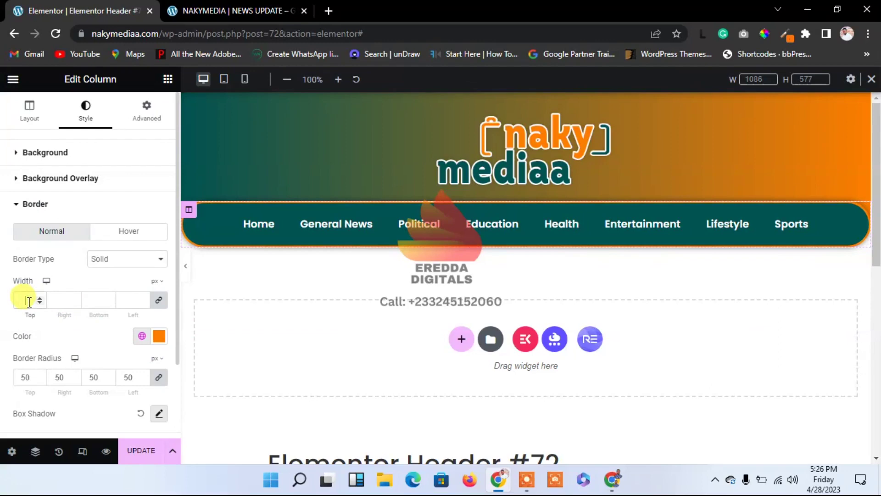
text(2)
click(140, 451)
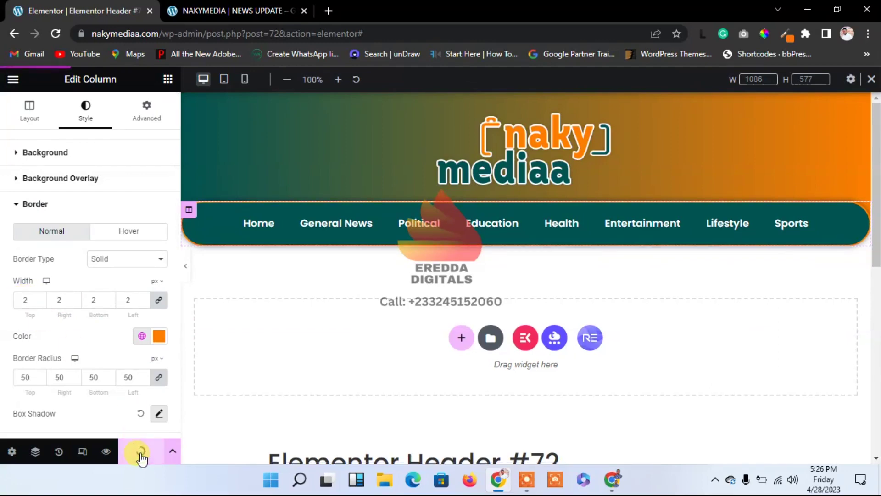
Set the menu column's border width to 5 px on all sides, update the header, and reload the live home page.
drag(28, 299, 13, 303)
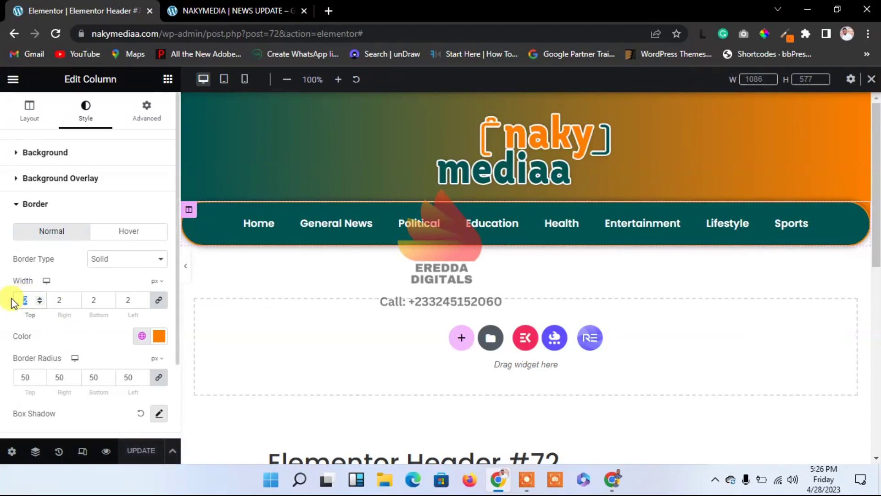
text(5)
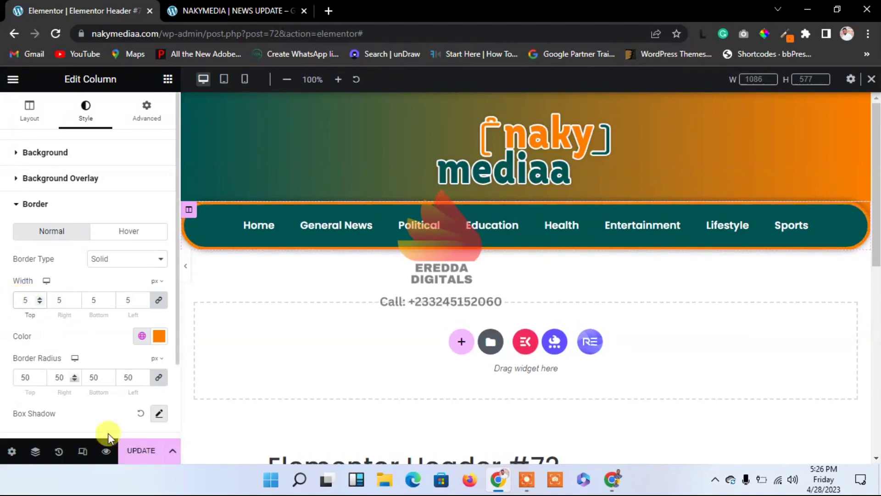
click(140, 451)
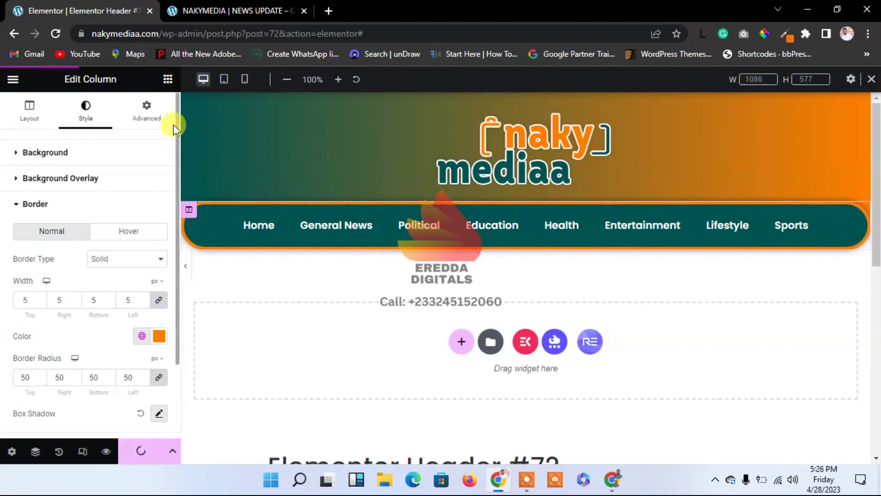
click(224, 6)
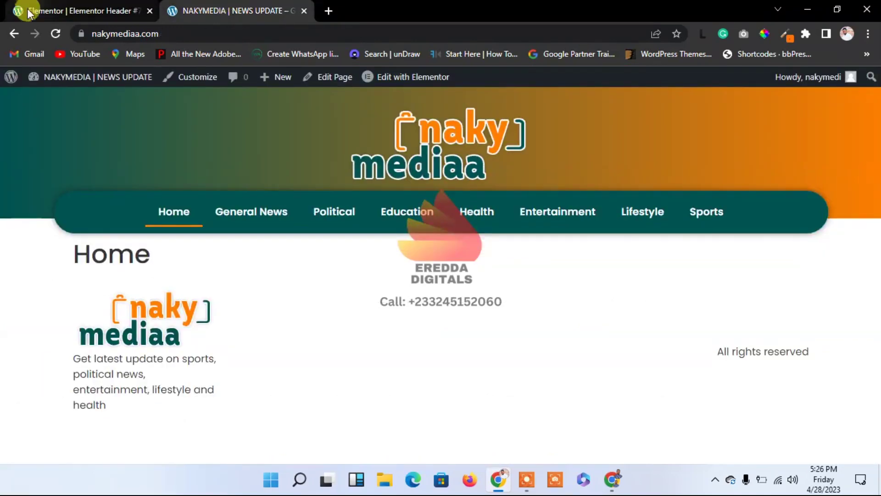
click(55, 34)
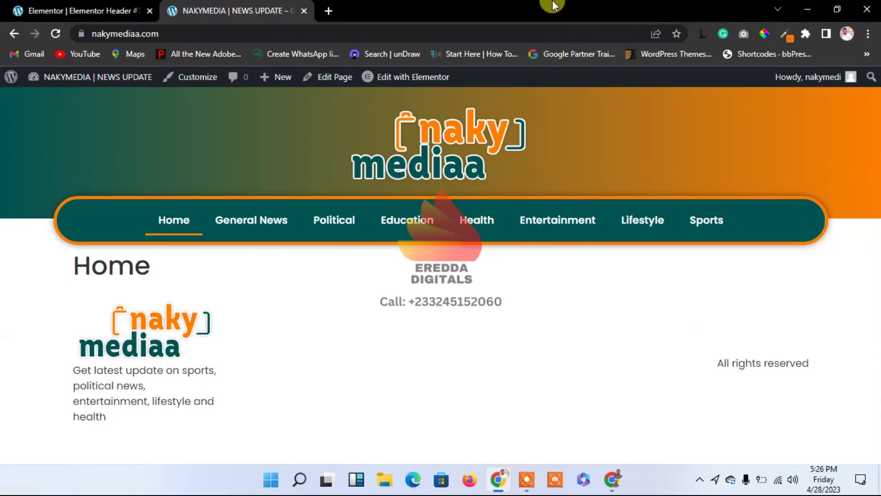
Preview the header at tablet and mobile sizes, inspect the mobile menu, and return to the desktop view.
click(112, 13)
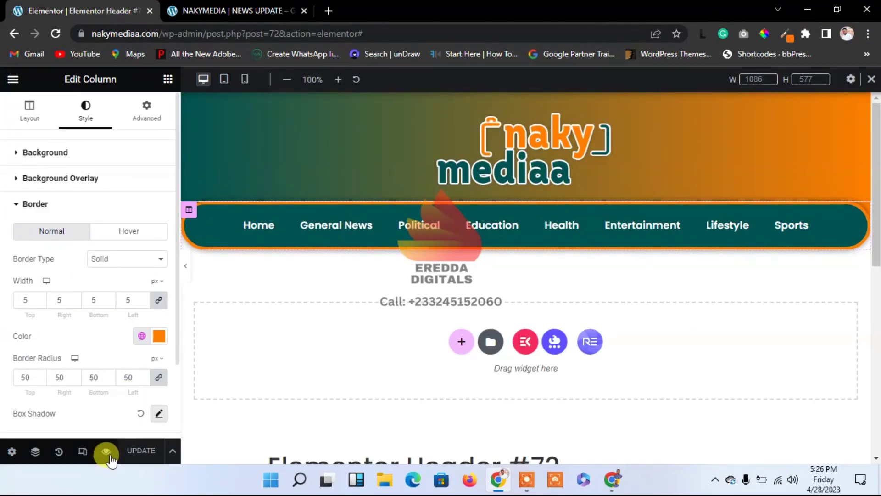
click(224, 79)
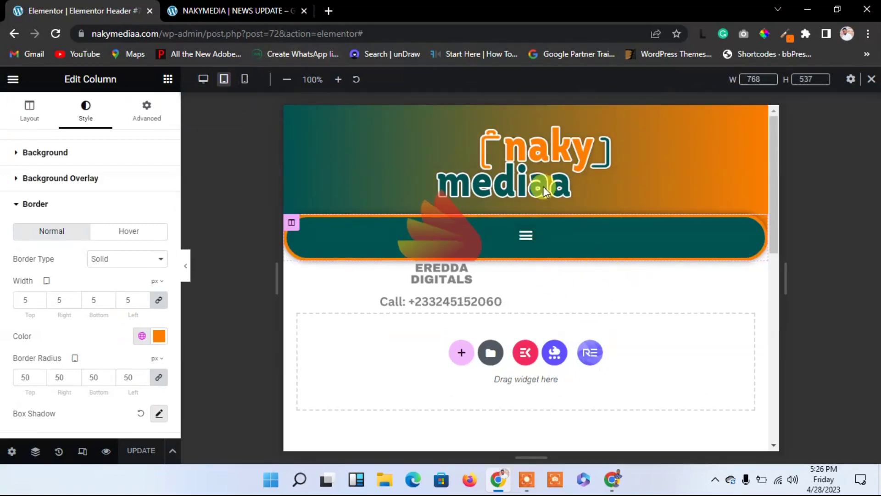
click(245, 79)
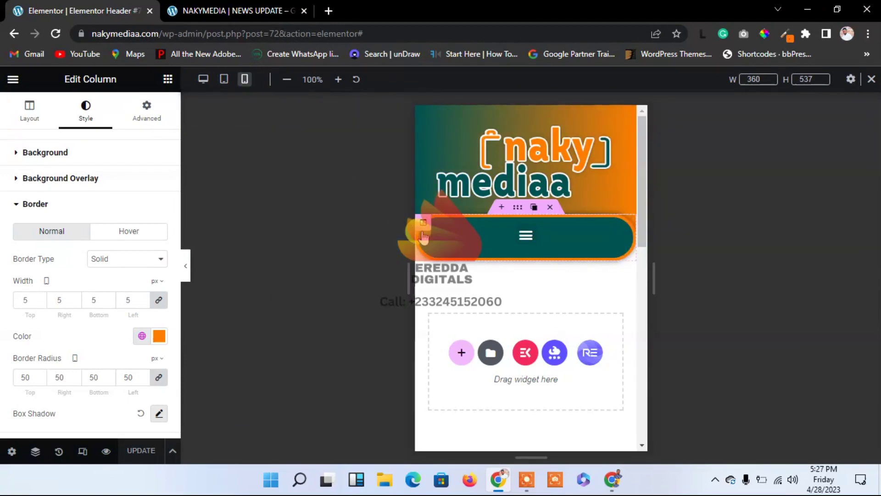
click(525, 240)
click(526, 242)
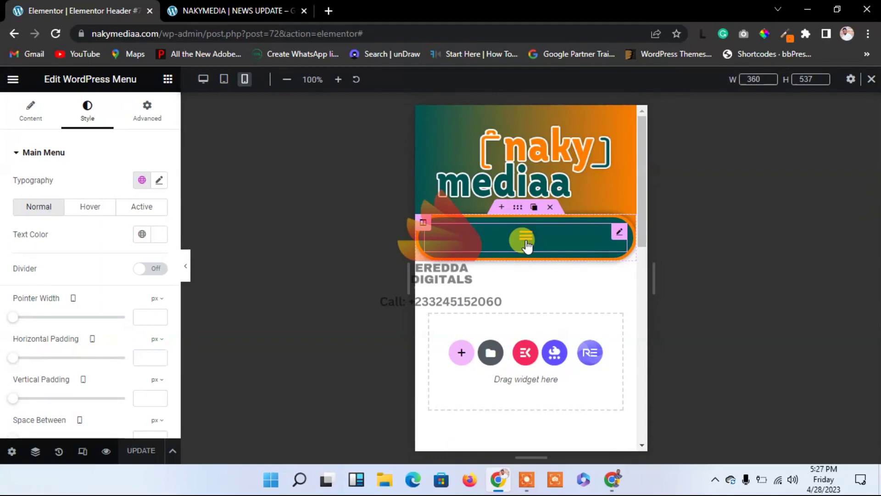
click(204, 80)
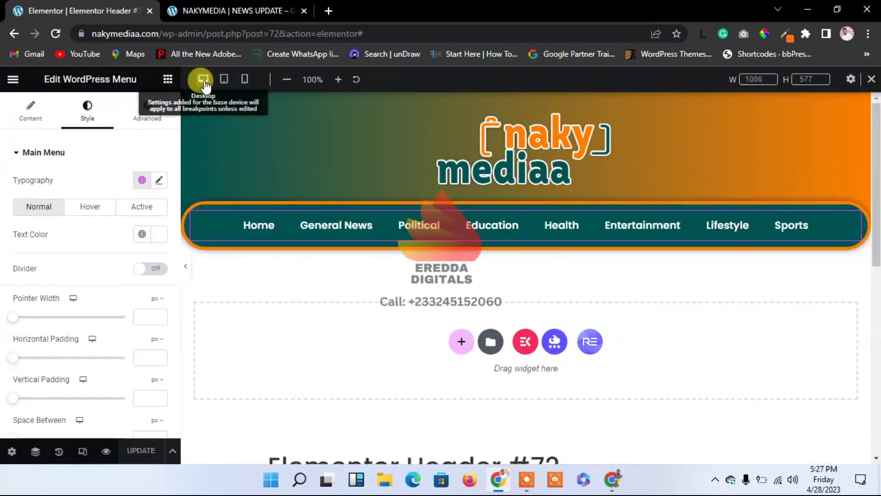
Leave the header editor for the Theme Builder, check the live home page, and show all of the site's parts.
click(14, 35)
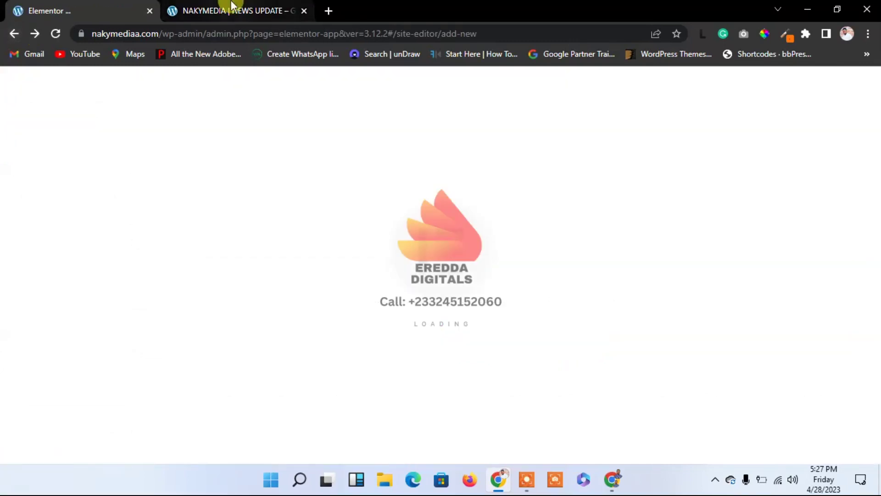
click(228, 11)
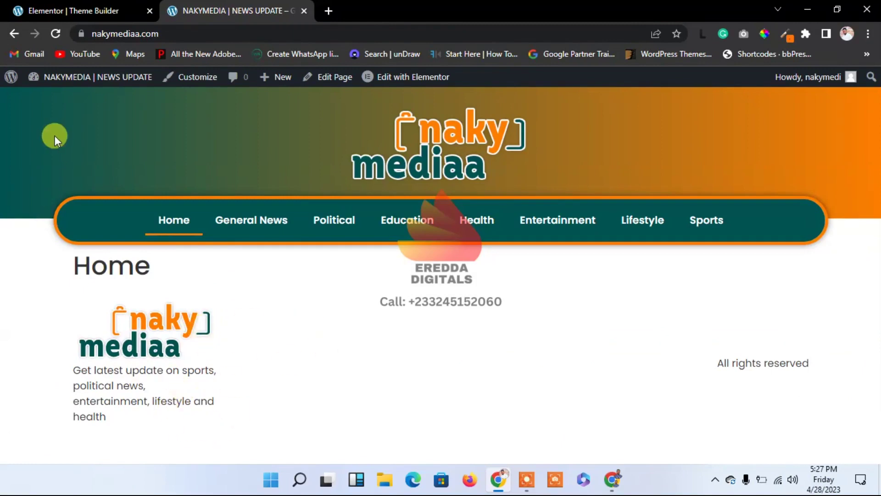
click(90, 10)
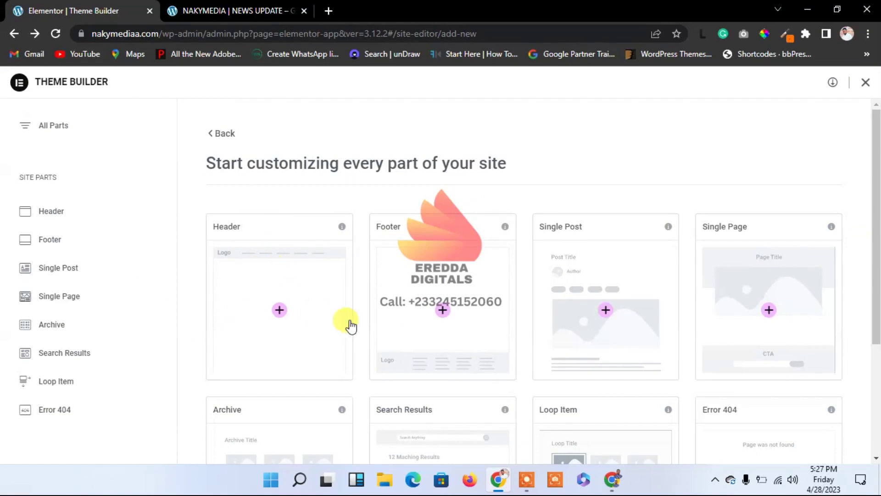
click(50, 125)
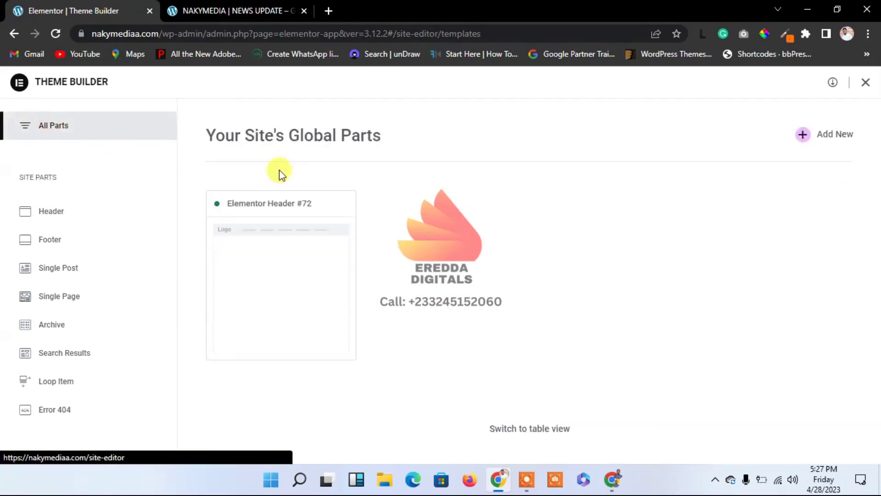
click(54, 128)
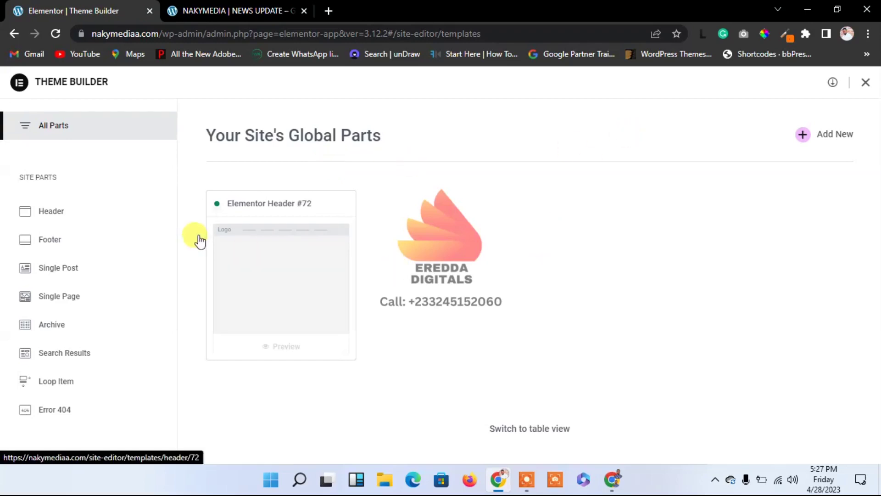
Add a new footer template and close the template library without inserting a block.
click(44, 241)
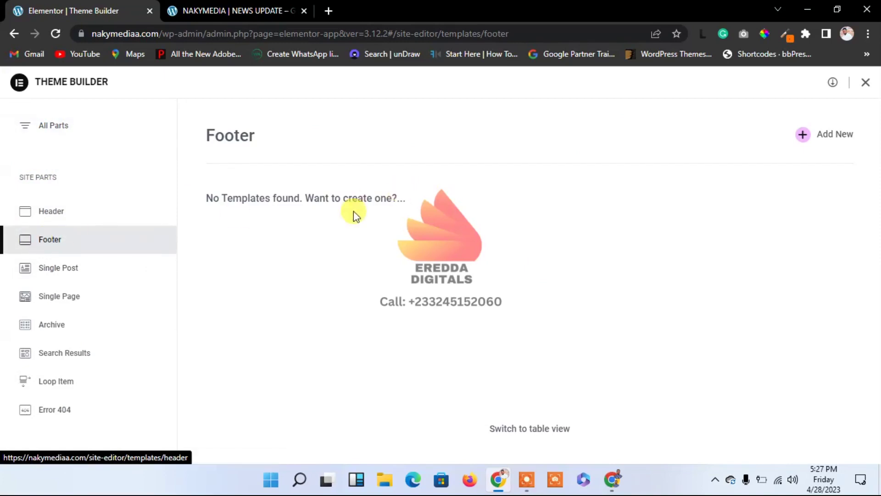
click(802, 135)
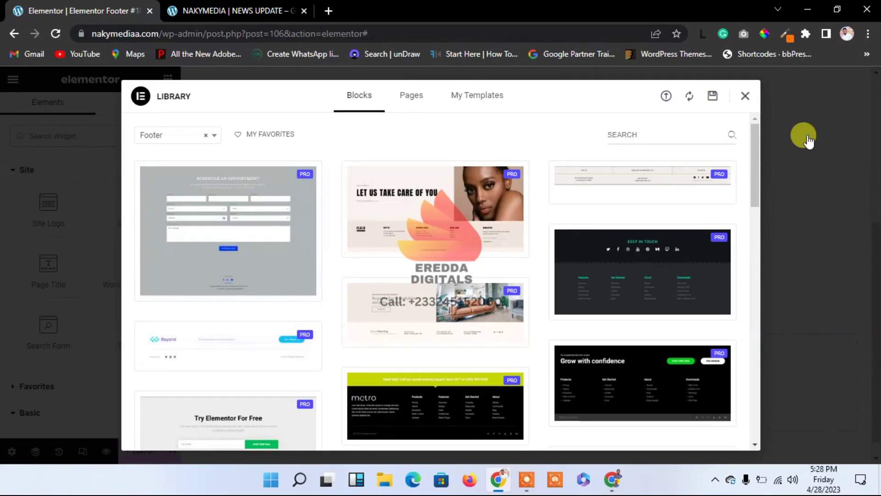
click(758, 173)
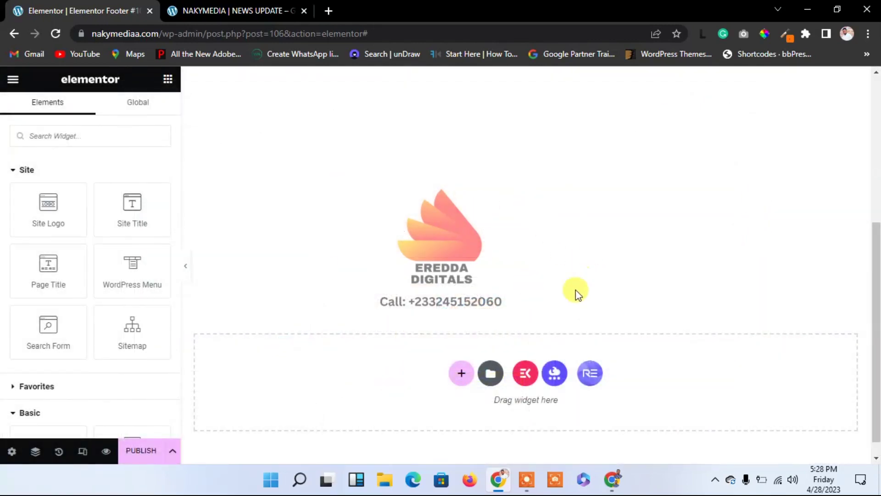
Open the ElementsKit library's sections from the empty footer and filter them by the Footer category.
click(525, 375)
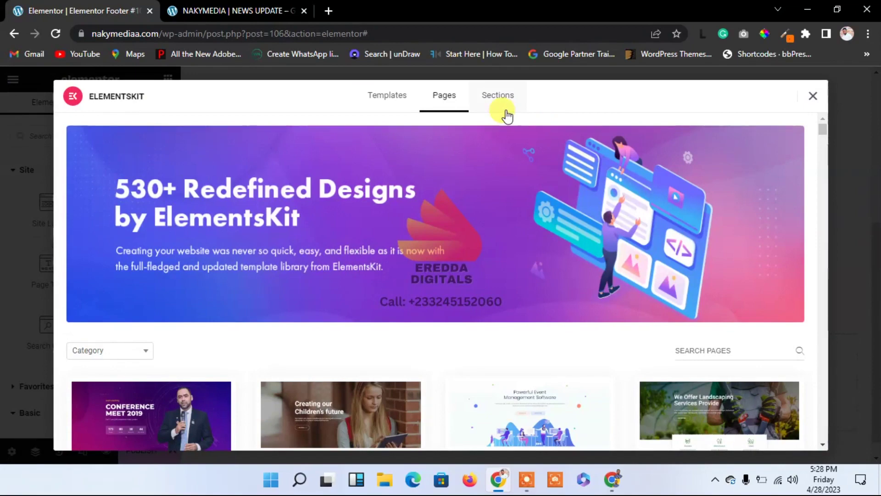
click(494, 99)
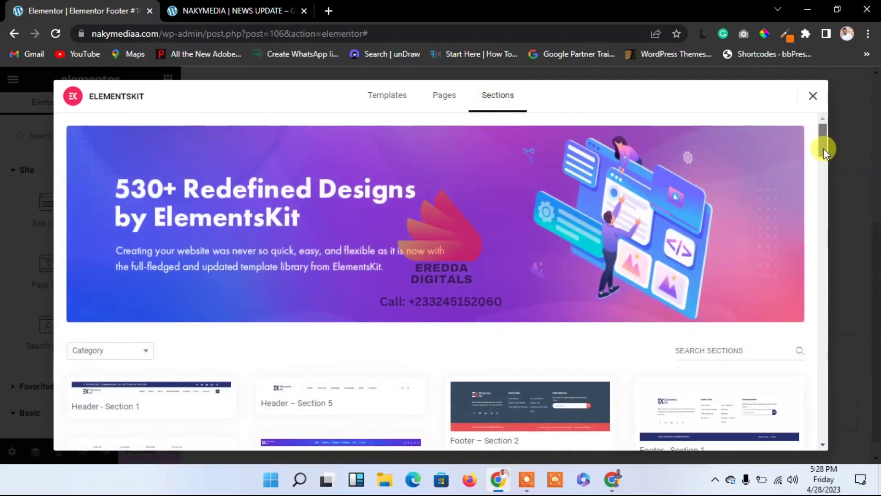
drag(823, 141, 824, 166)
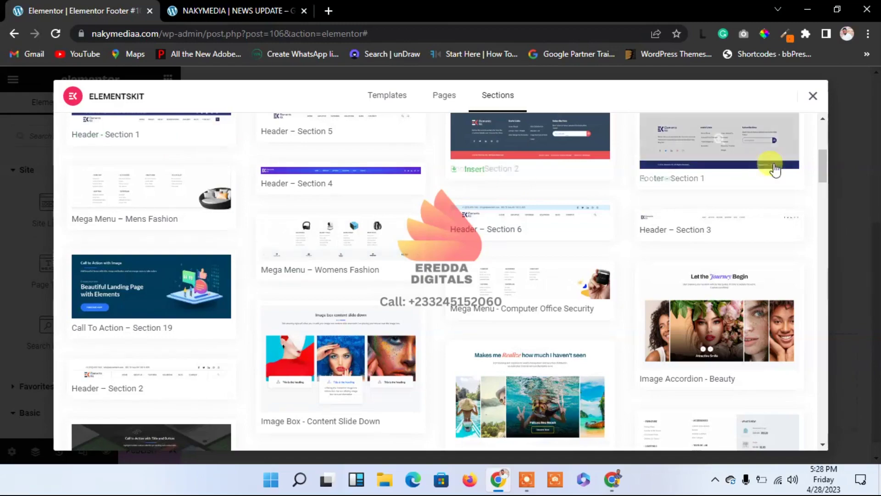
drag(823, 168, 819, 164)
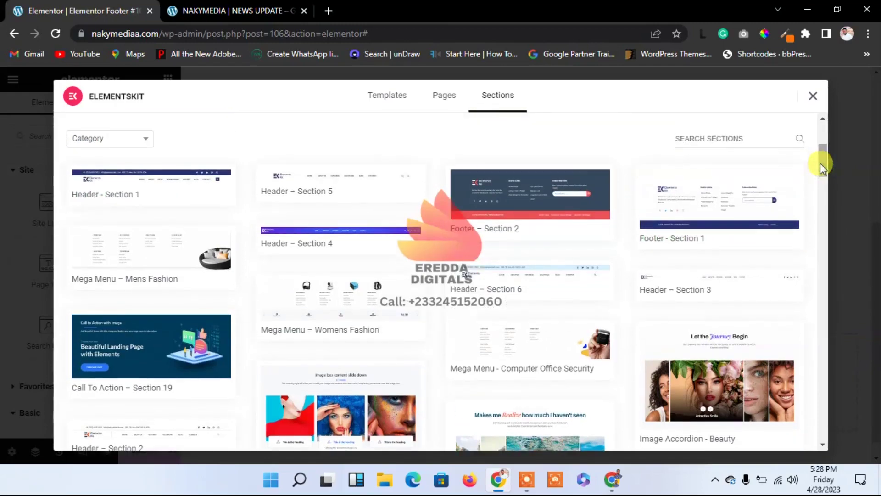
click(118, 146)
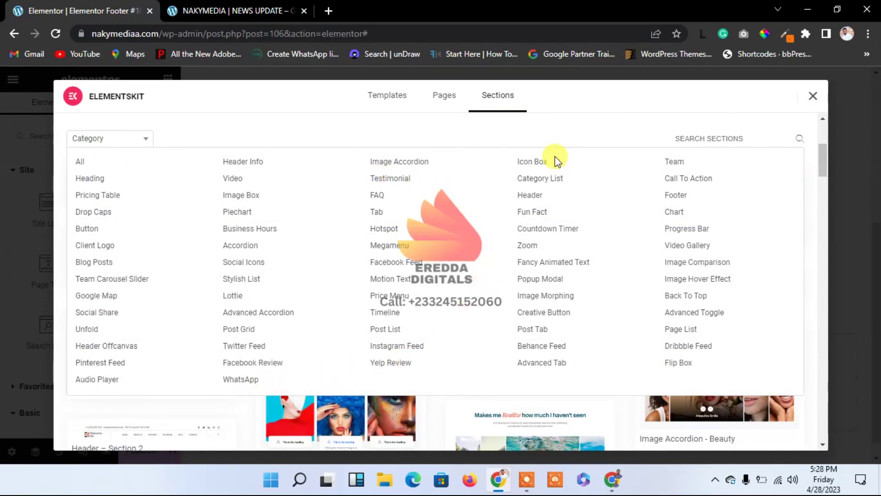
click(675, 195)
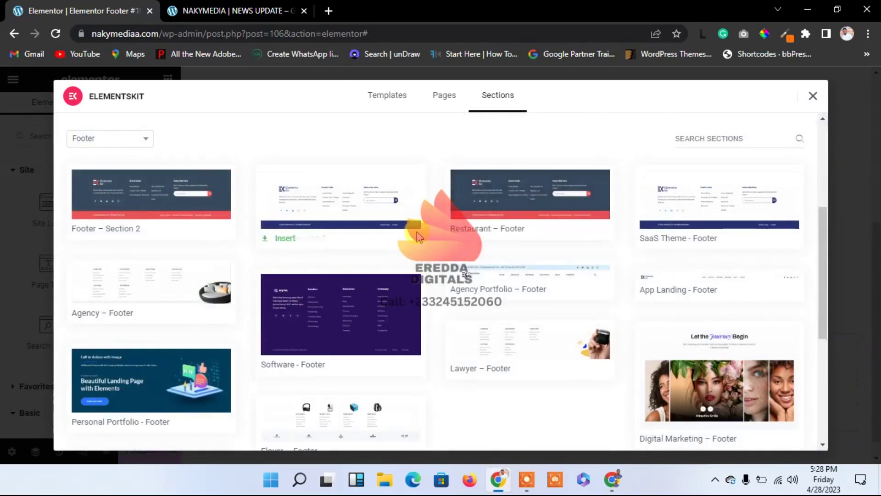
Look through the available ElementsKit footer sections and insert Footer – Section 2.
mouse_move(219, 224)
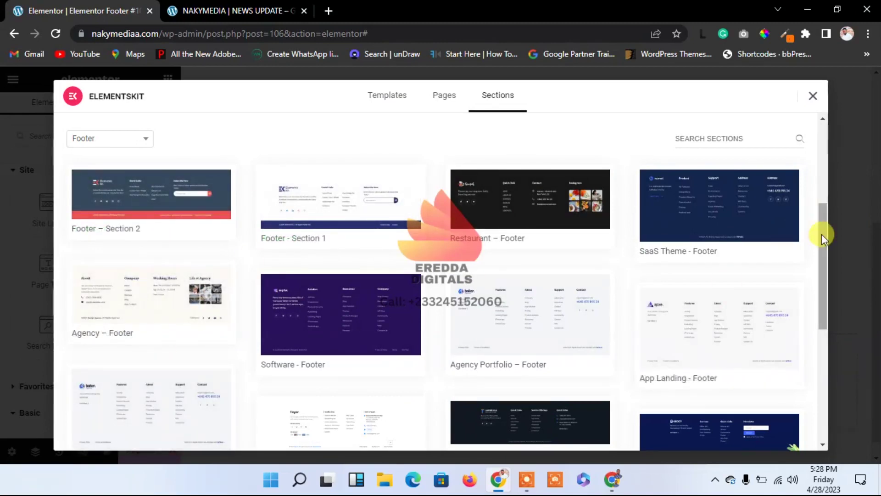
drag(821, 247, 822, 287)
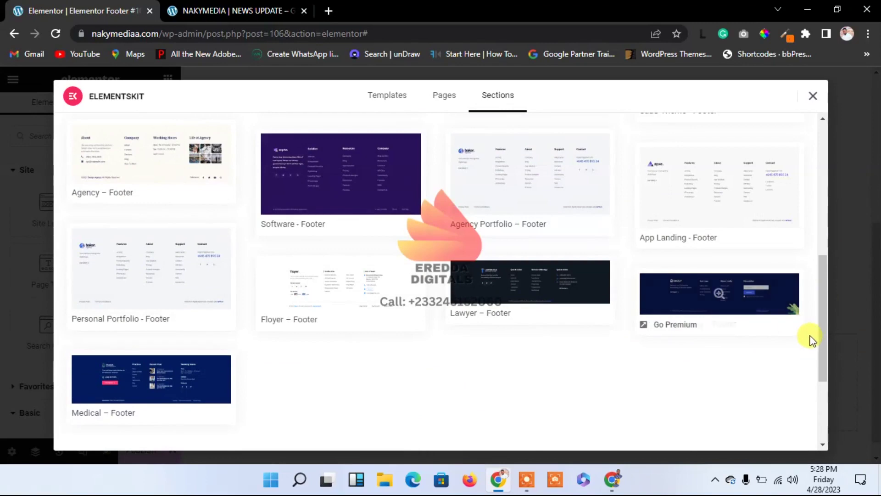
drag(824, 351, 780, 259)
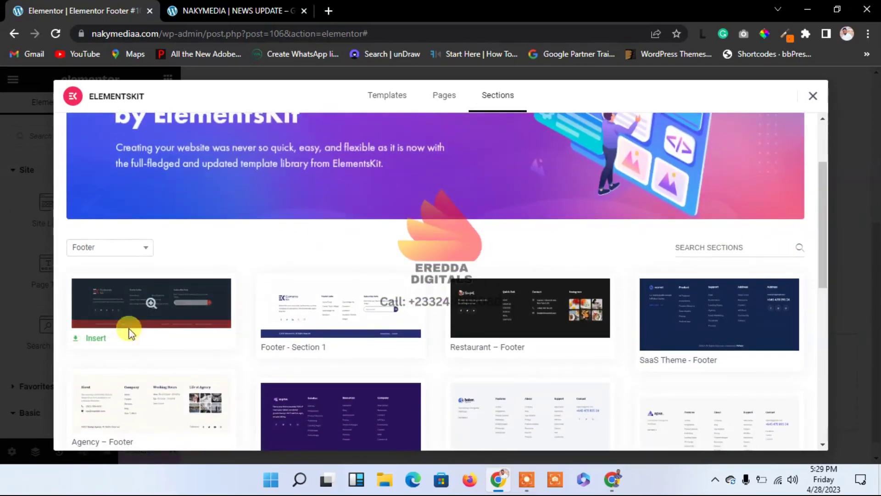
click(95, 339)
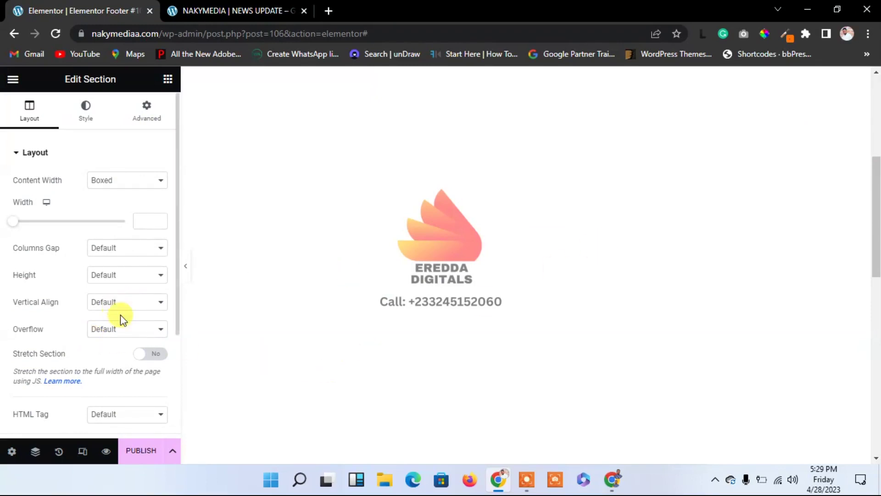
Stretch the footer's lower copyright section to the full page width and bring the inserted footer into view.
click(149, 357)
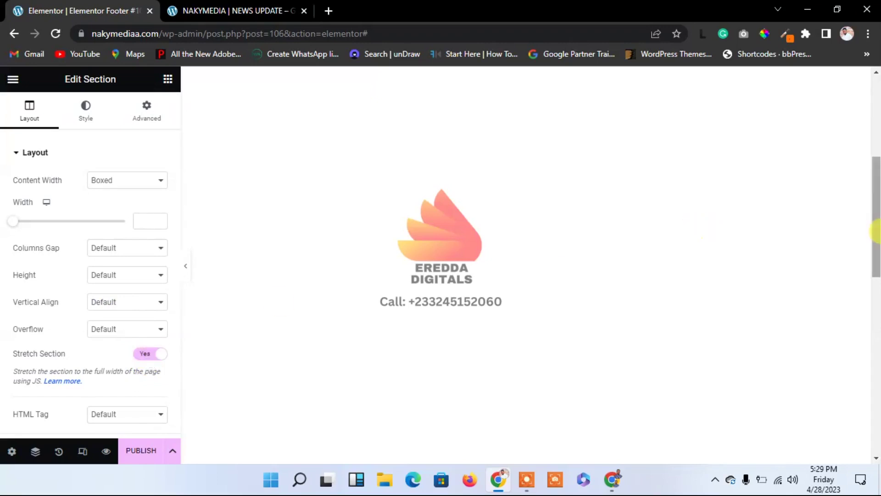
drag(875, 243, 876, 420)
scroll(831, 353, up, 4)
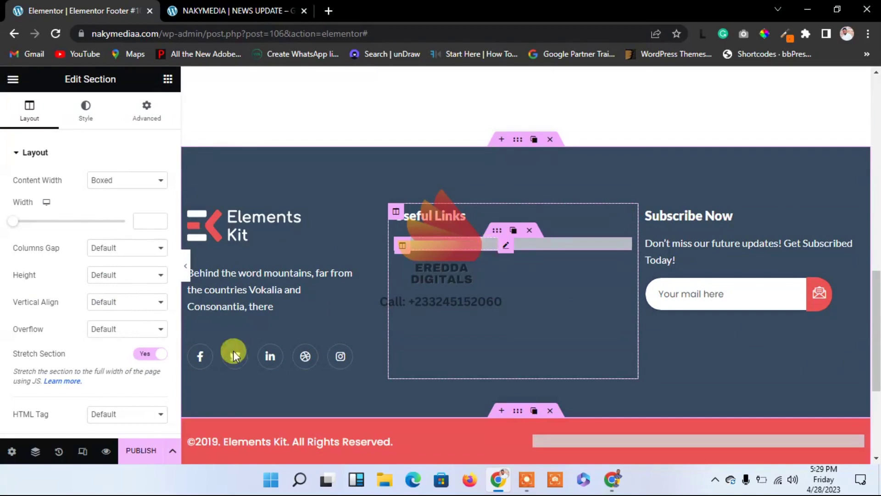
Publish the footer template with the display condition Include Entire Site.
click(152, 456)
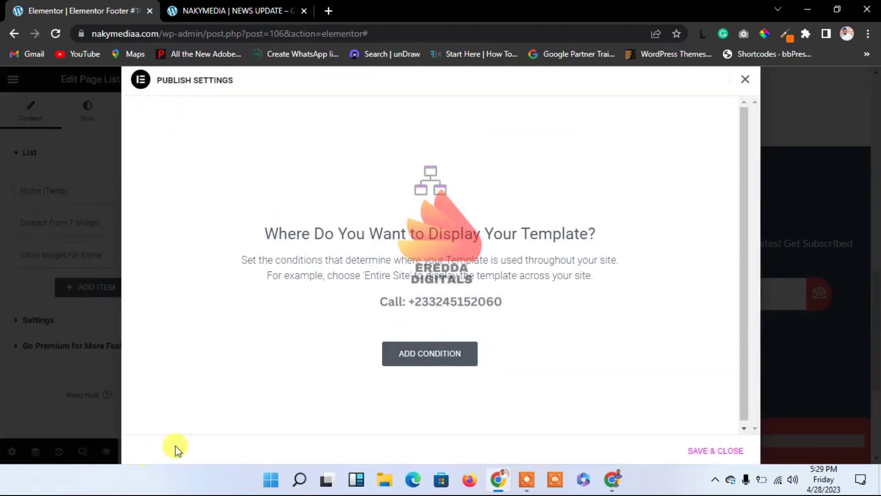
click(452, 351)
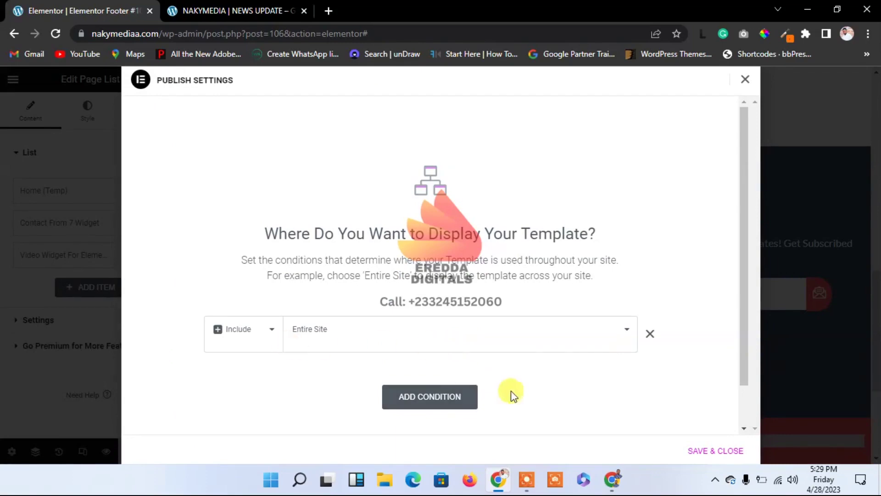
click(715, 452)
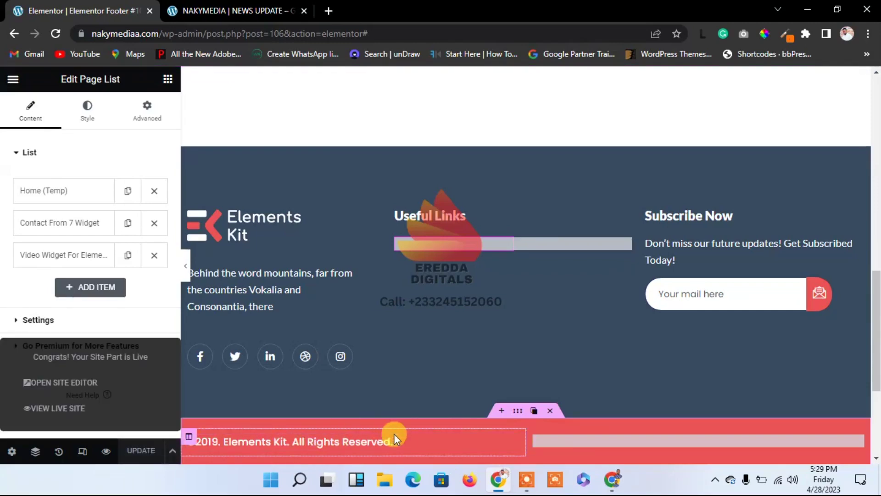
Set the copyright bar's background to the global Accent color.
click(517, 411)
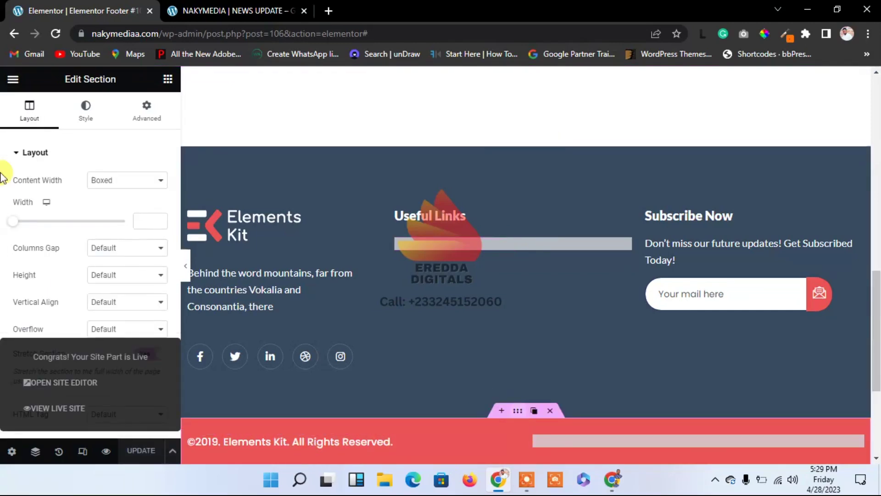
click(82, 121)
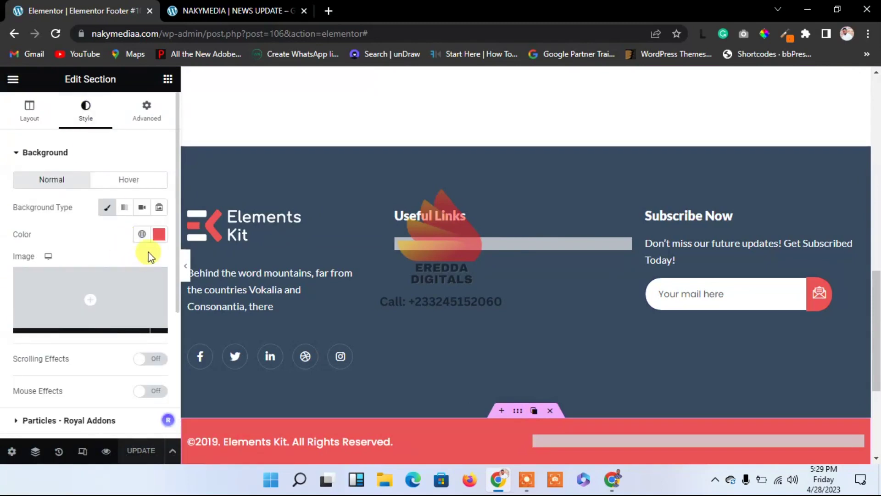
click(141, 235)
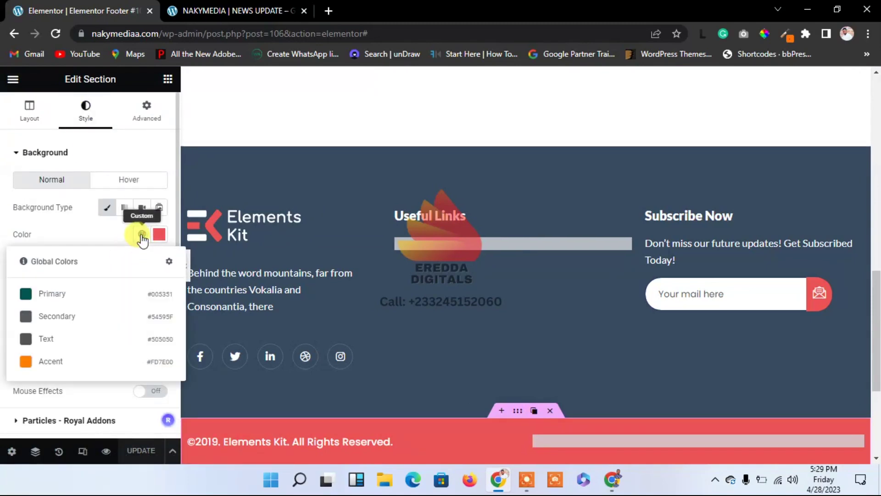
click(77, 362)
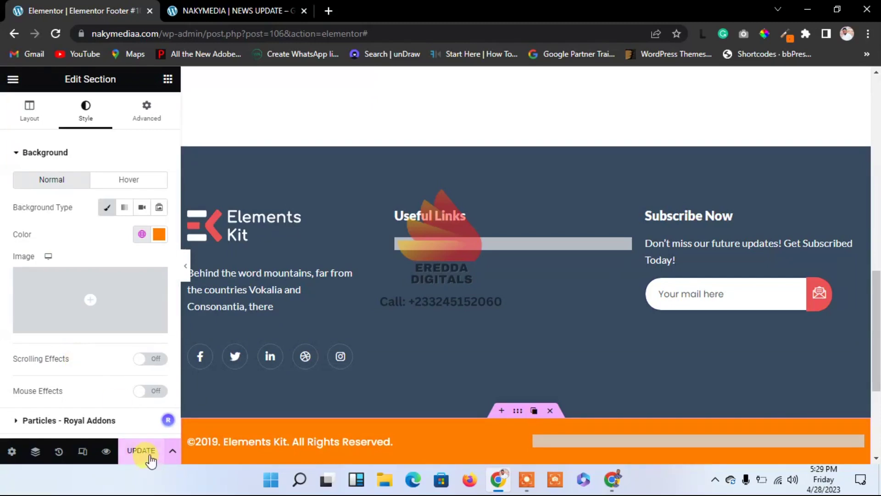
Replace the footer's Elements Kit logo with the nakymediaa logo from the media library.
click(209, 227)
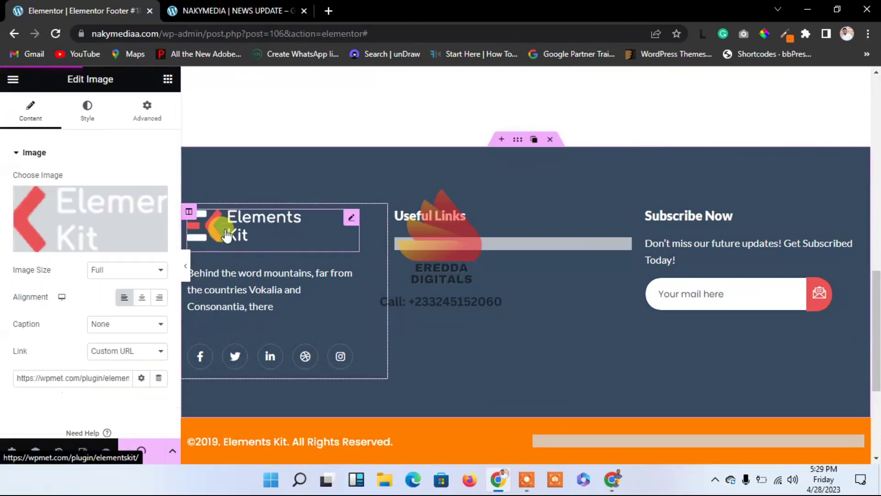
click(68, 216)
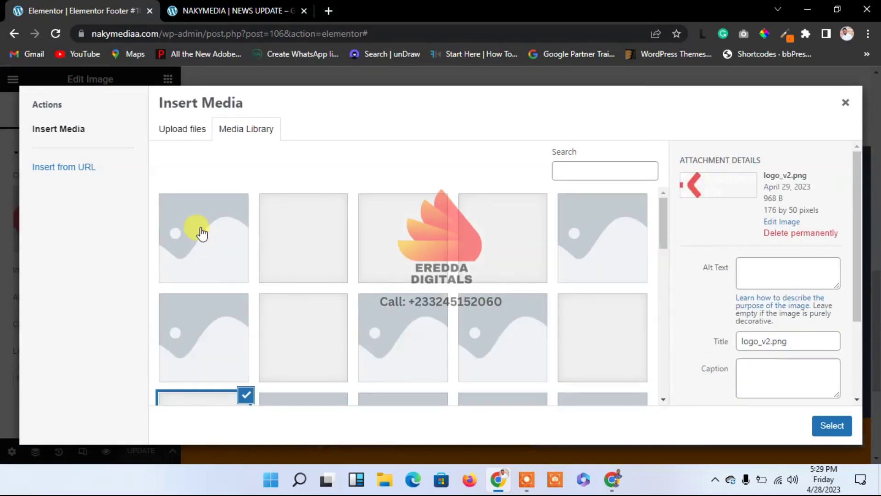
drag(659, 236, 692, 351)
click(210, 343)
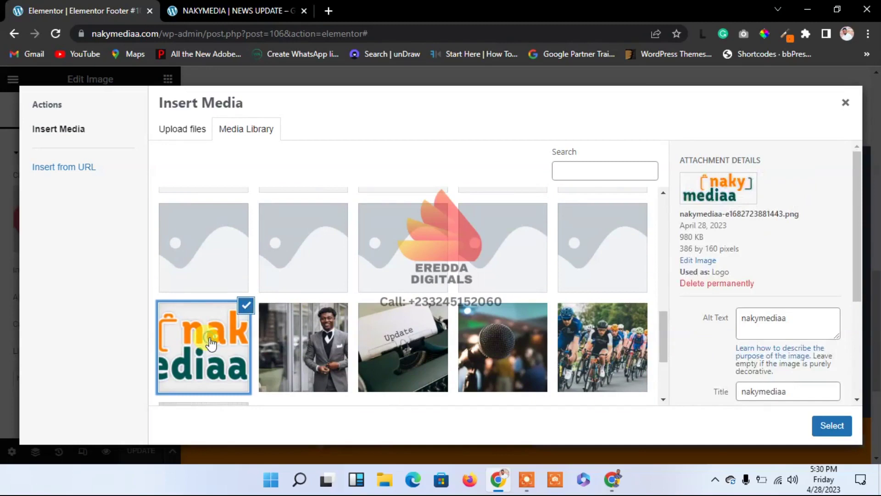
click(833, 427)
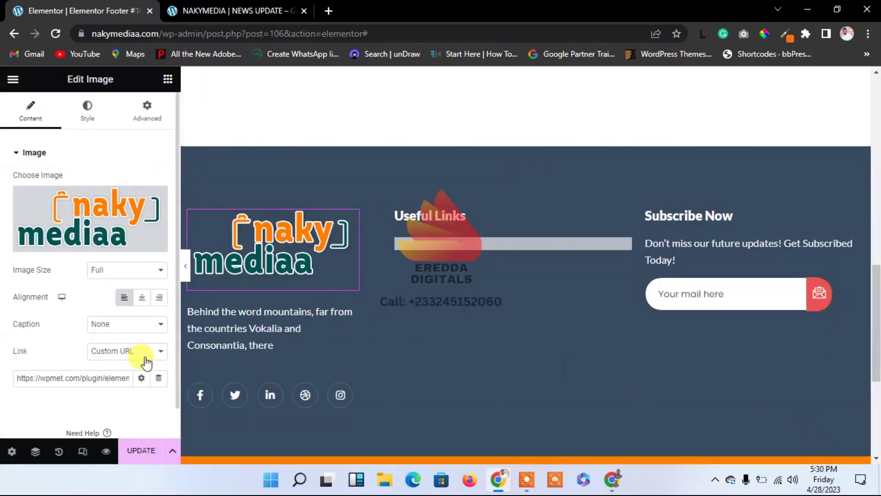
Try the Medium and Thumbnail image sizes on the footer logo, settle on Medium, and update the footer.
click(115, 279)
click(117, 296)
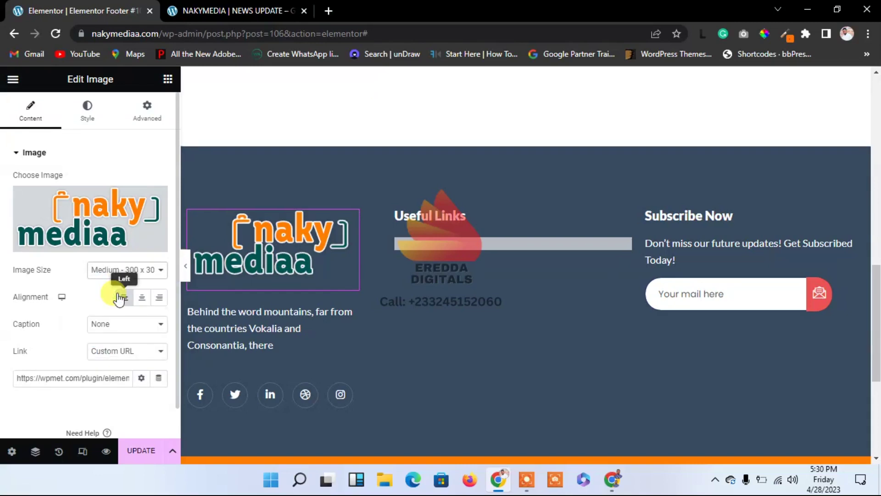
click(116, 275)
click(125, 285)
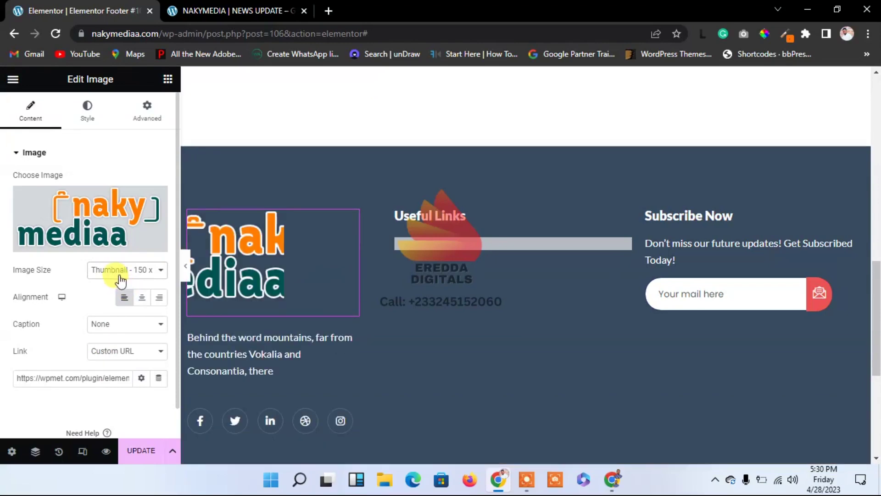
click(119, 274)
click(123, 294)
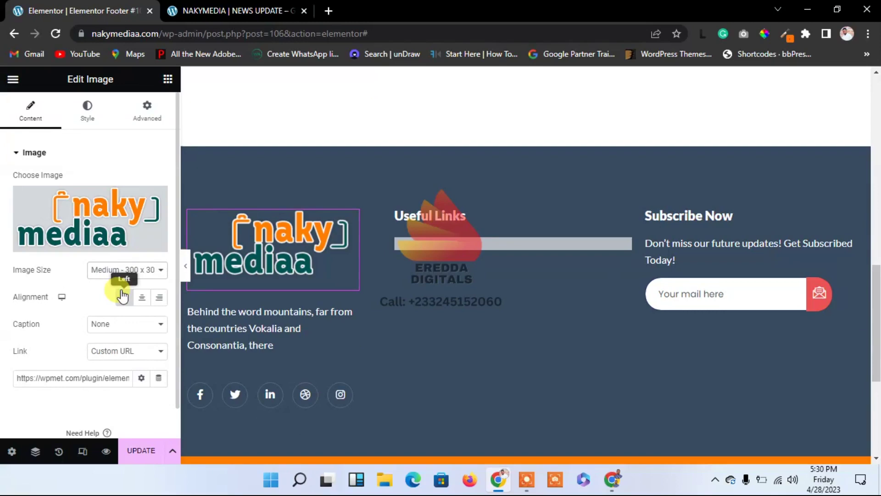
click(140, 450)
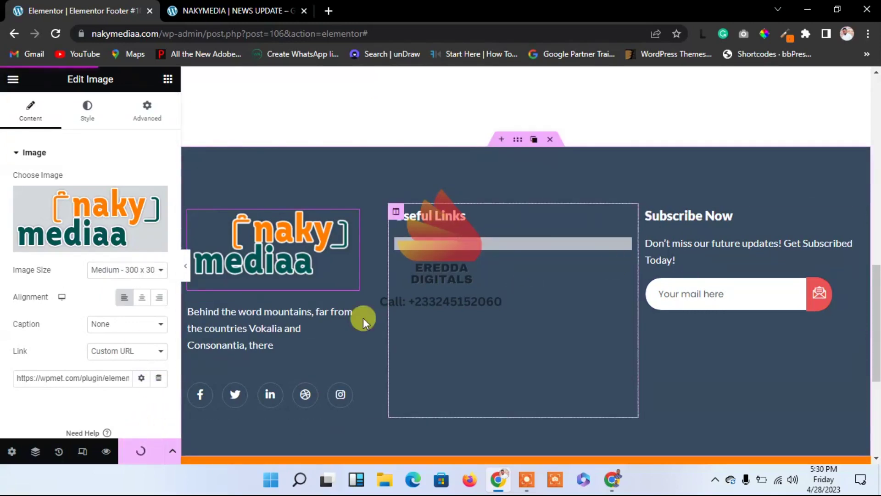
Stretch the upper footer section, which holds the logo and link columns, to the full page width.
click(257, 317)
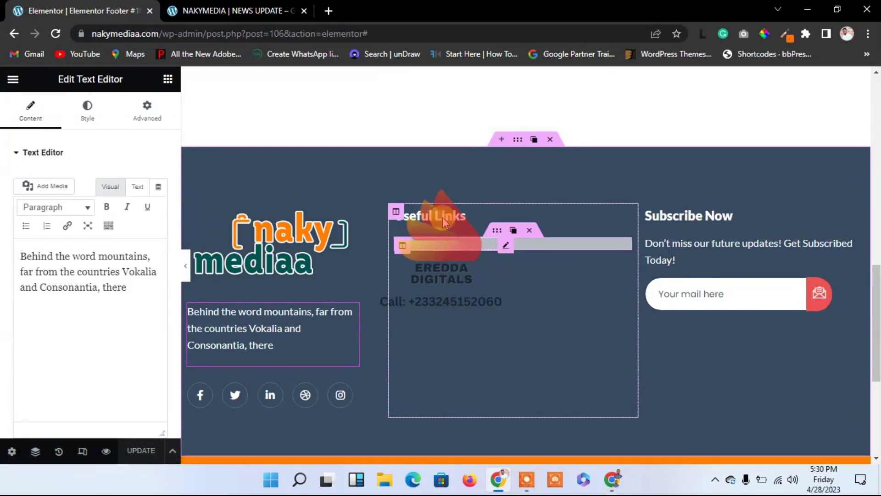
click(478, 304)
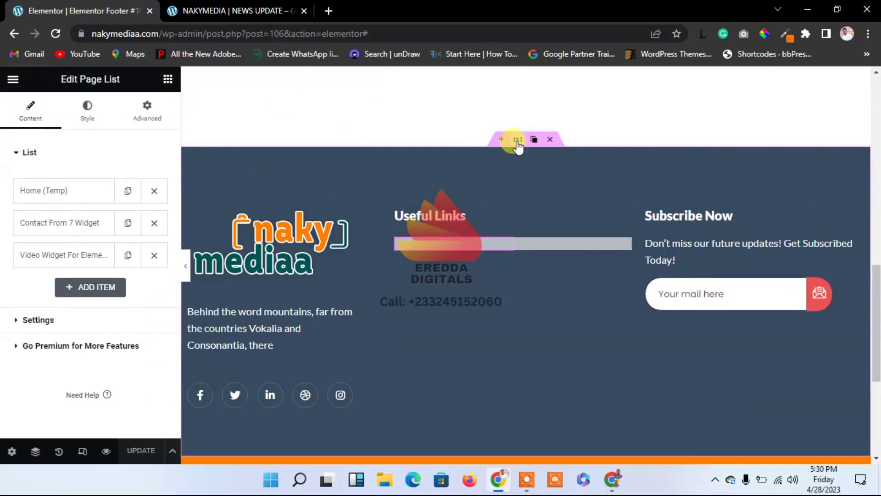
click(517, 141)
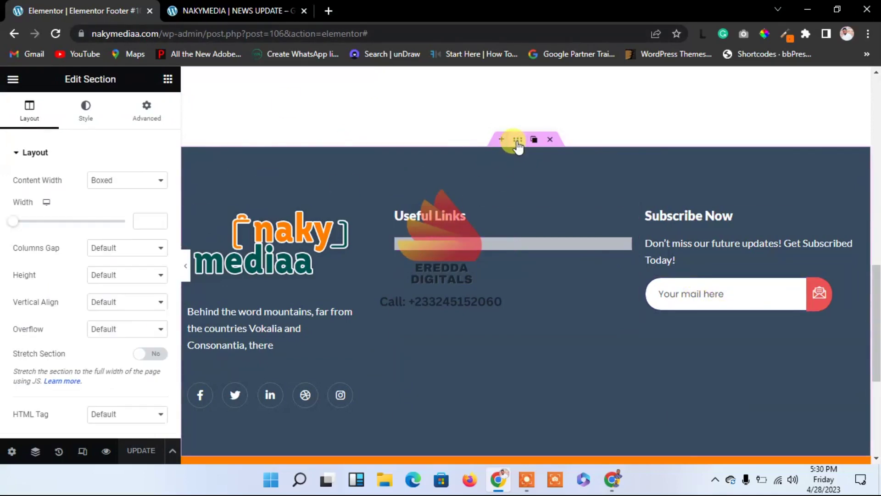
click(88, 116)
click(29, 113)
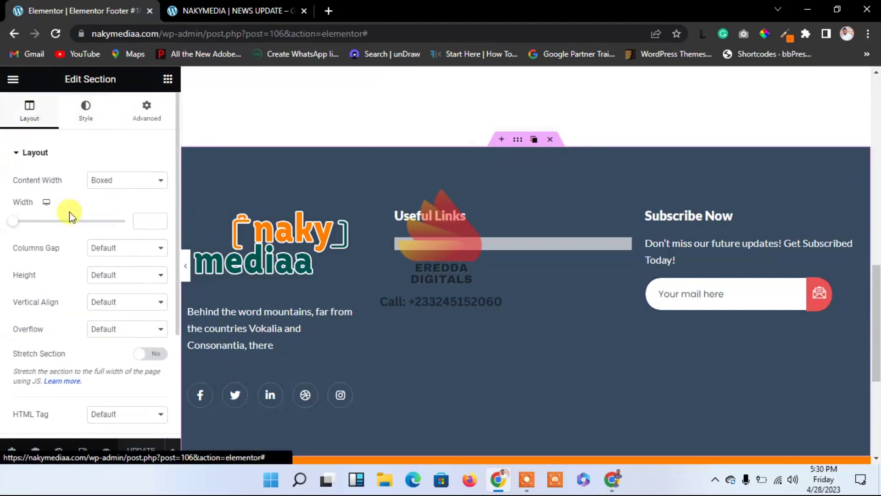
click(152, 353)
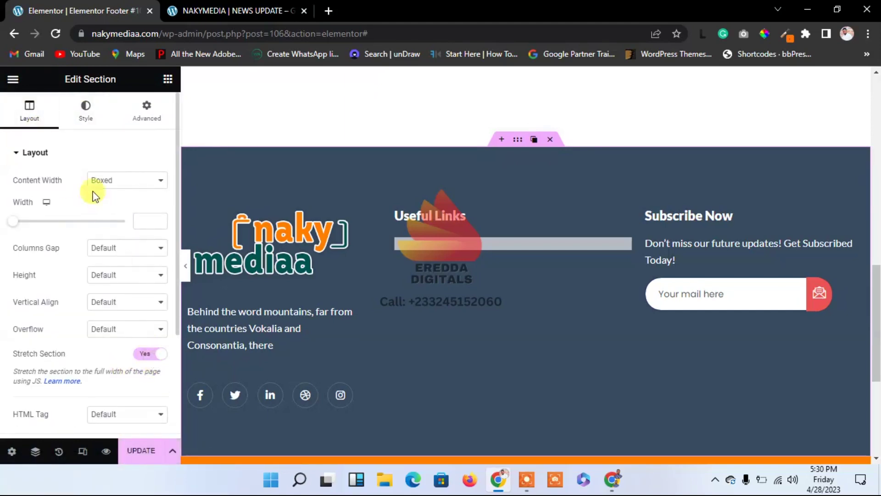
Set the upper footer section's background to the global Primary color, and darken it to #02413F.
click(85, 123)
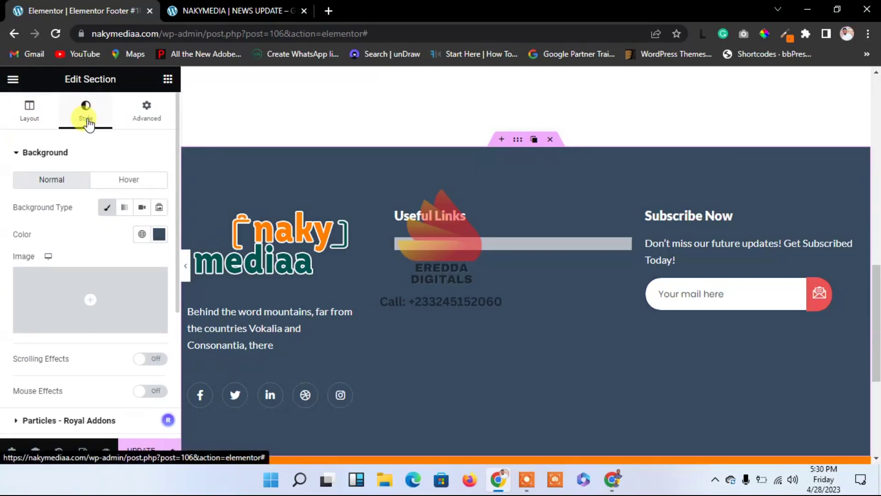
click(142, 234)
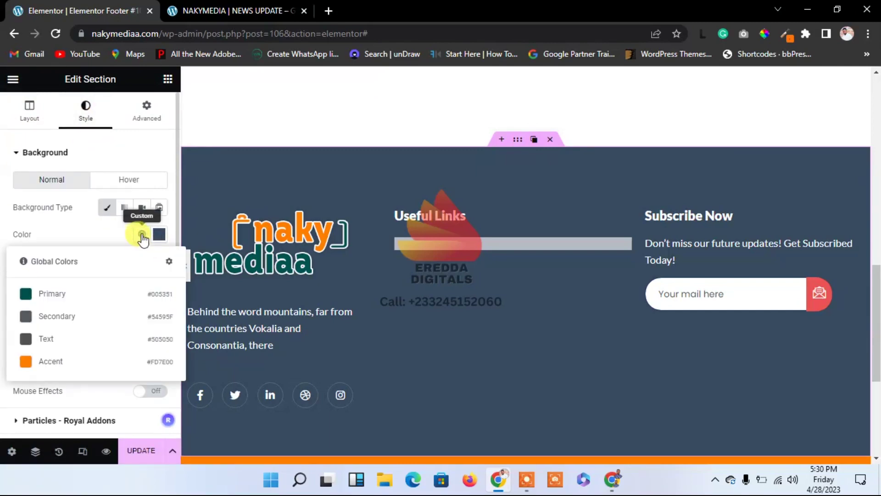
click(73, 296)
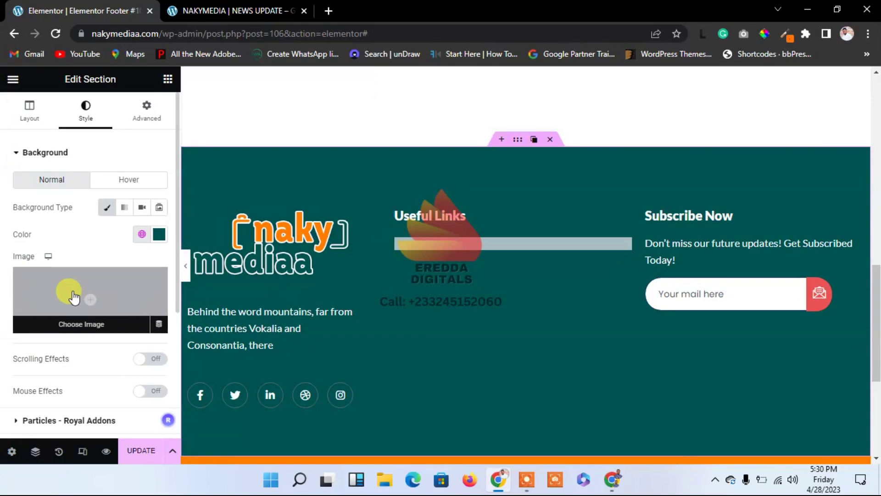
mouse_move(876, 380)
mouse_down()
mouse_move(840, 181)
mouse_move(873, 248)
mouse_move(876, 388)
mouse_up()
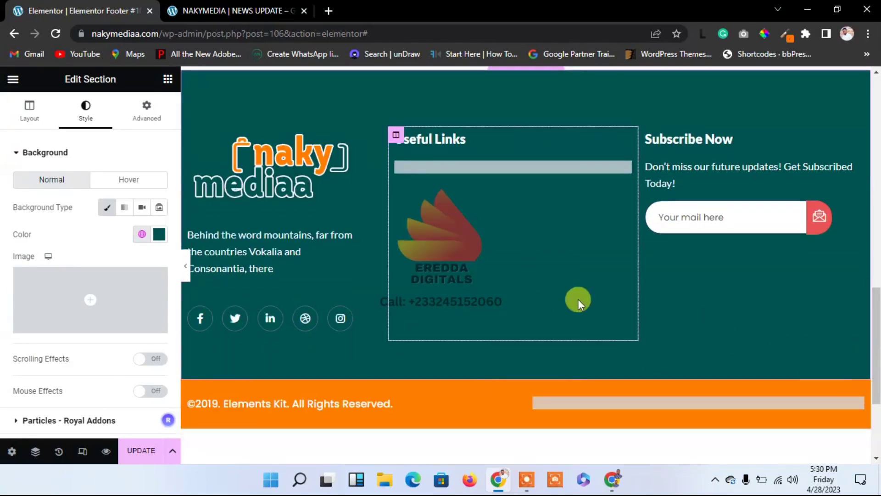
mouse_move(873, 350)
mouse_down()
mouse_move(870, 312)
mouse_move(875, 350)
mouse_up()
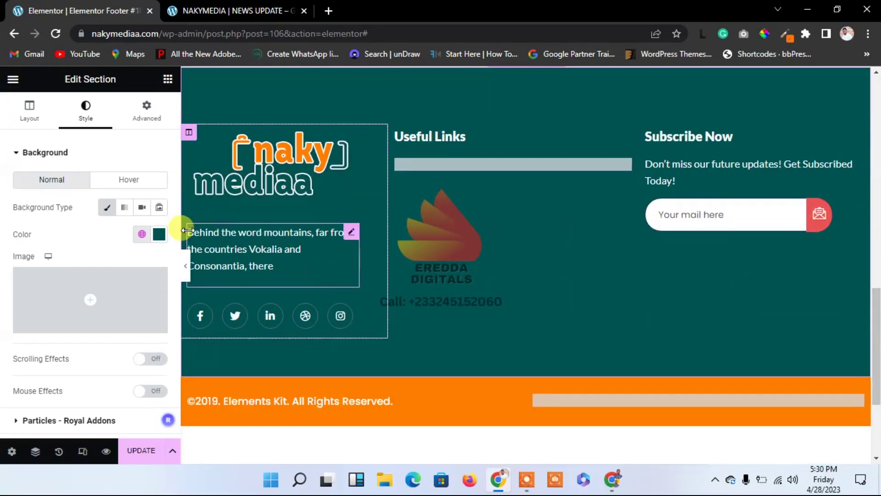
click(159, 236)
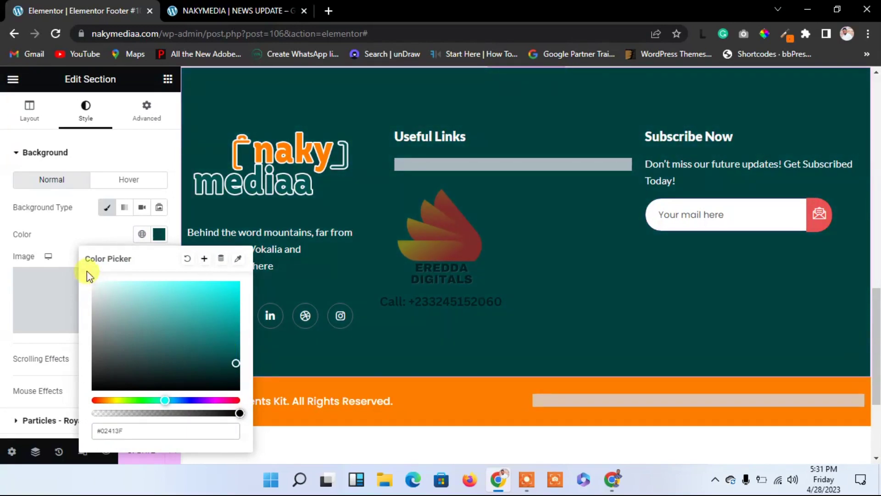
click(67, 243)
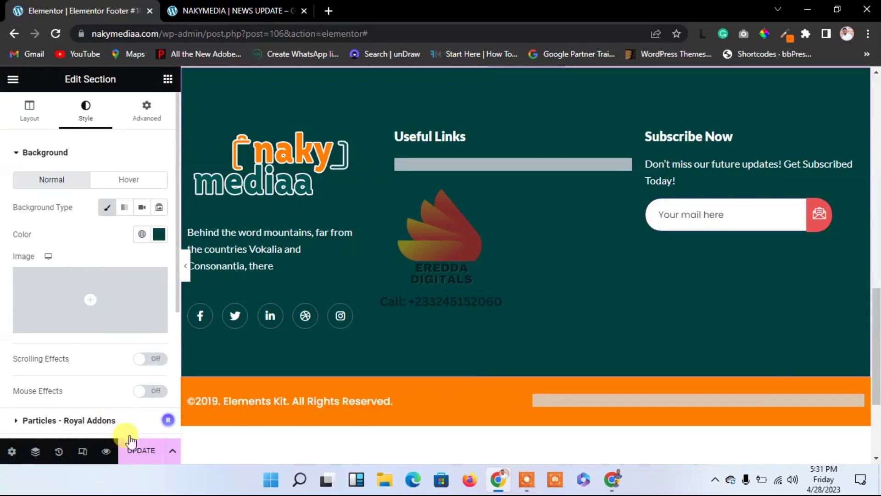
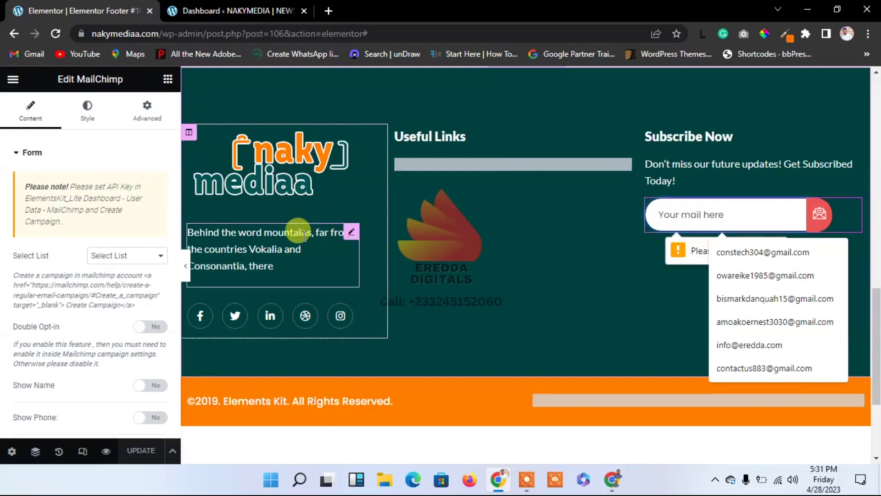
Set the subscribe form's button background to the global Accent color and update the footer.
click(100, 115)
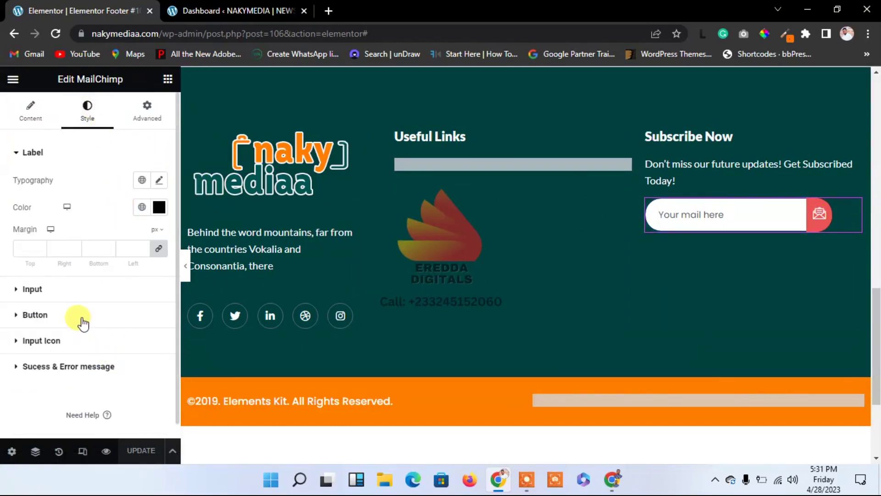
click(75, 313)
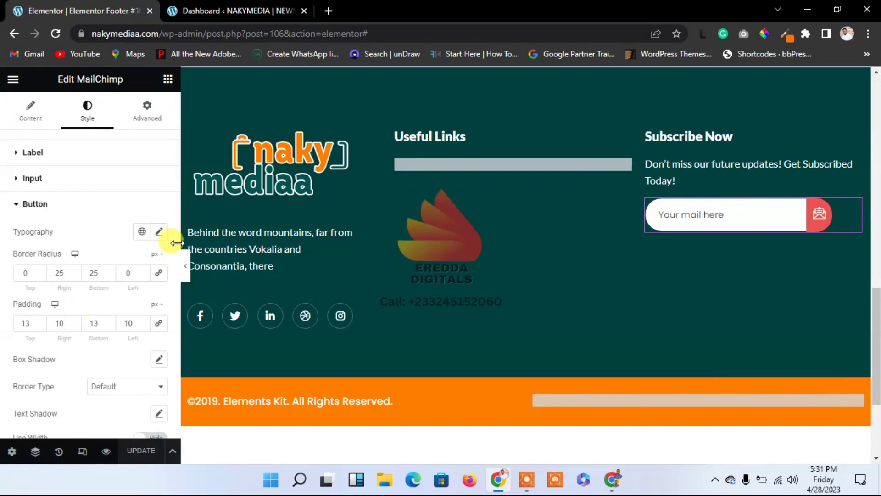
drag(177, 242, 174, 388)
click(140, 287)
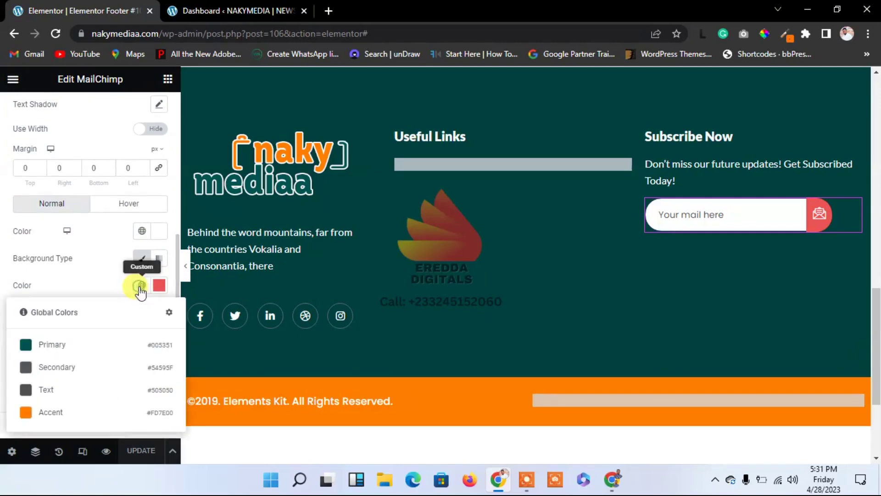
click(87, 412)
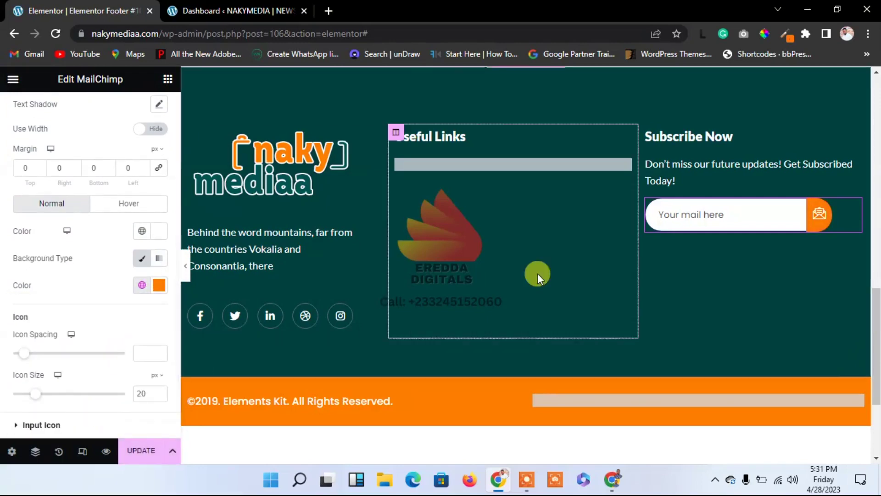
click(141, 451)
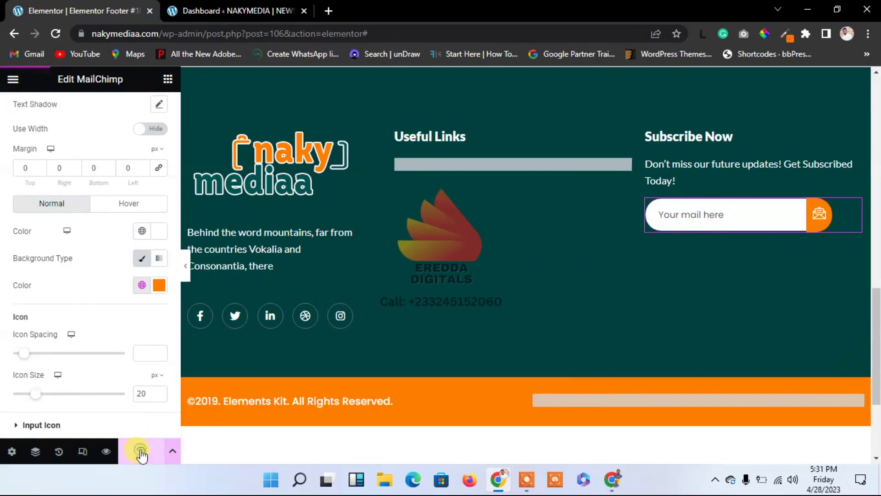
Go to the site's menu management page in the WordPress dashboard and create a new menu named Footer menu.
click(234, 10)
mouse_move(83, 298)
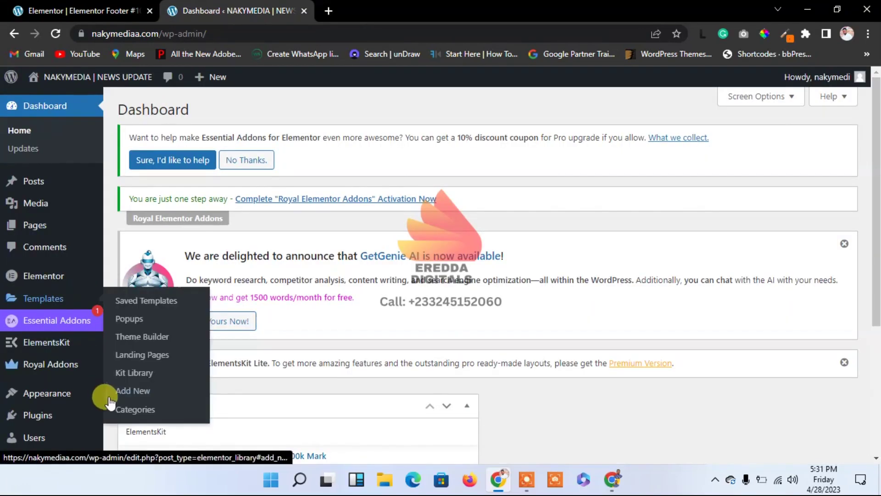
mouse_move(66, 398)
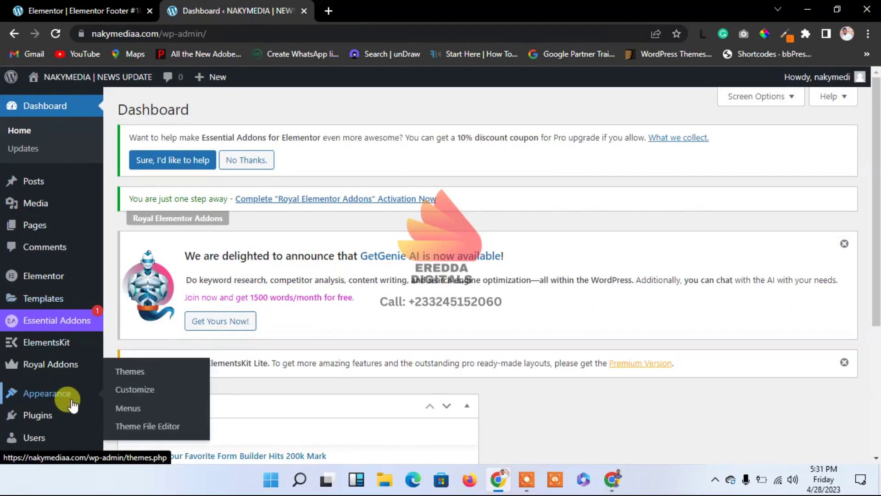
click(131, 410)
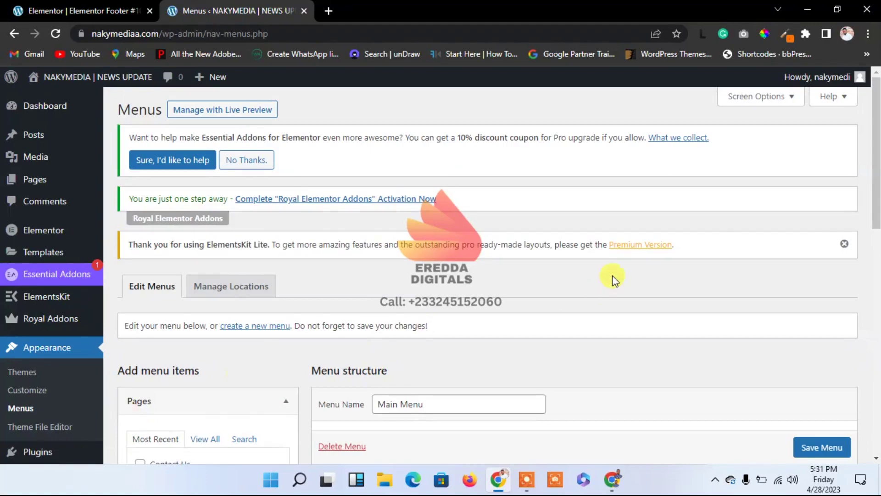
drag(877, 190, 864, 233)
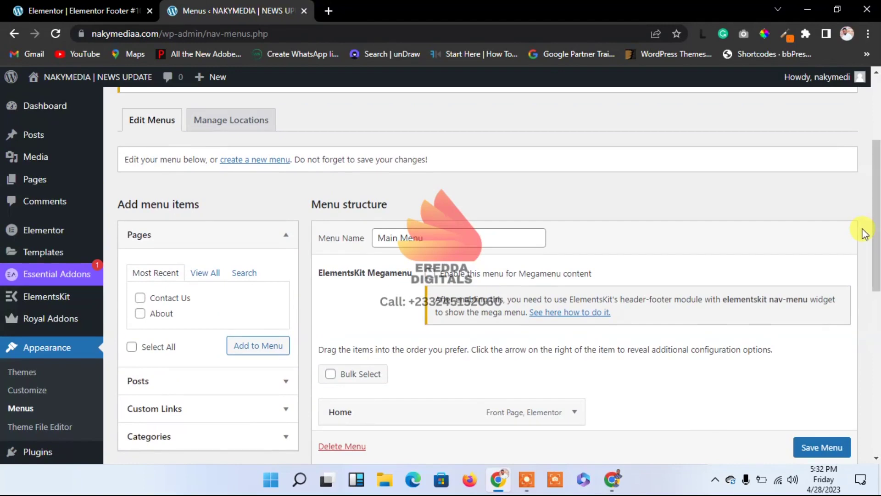
click(253, 161)
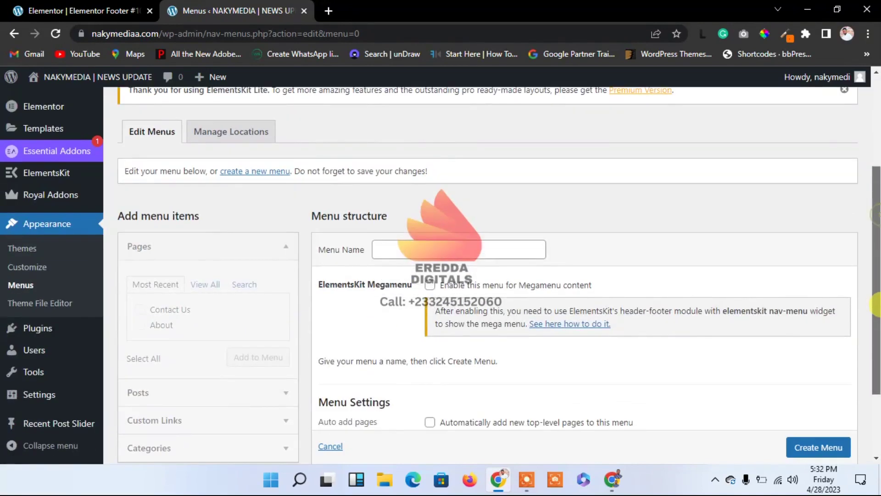
click(411, 247)
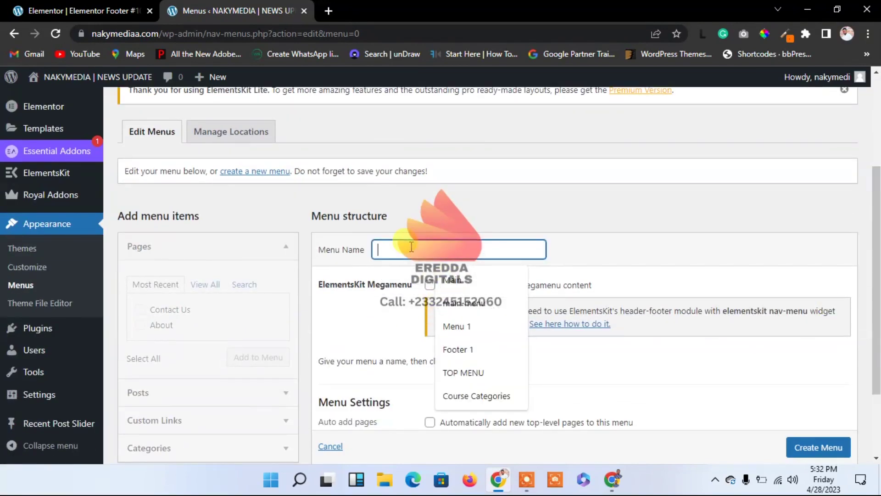
text(Footer menu)
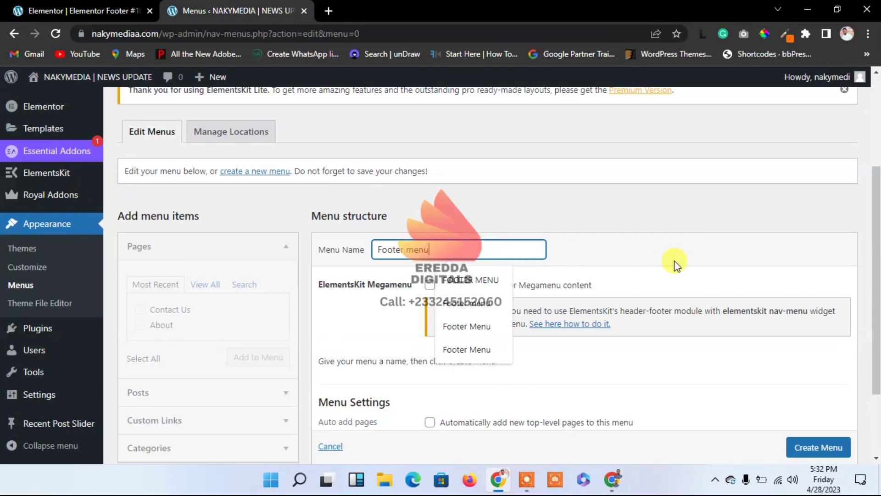
scroll(670, 262, down, 2)
click(798, 393)
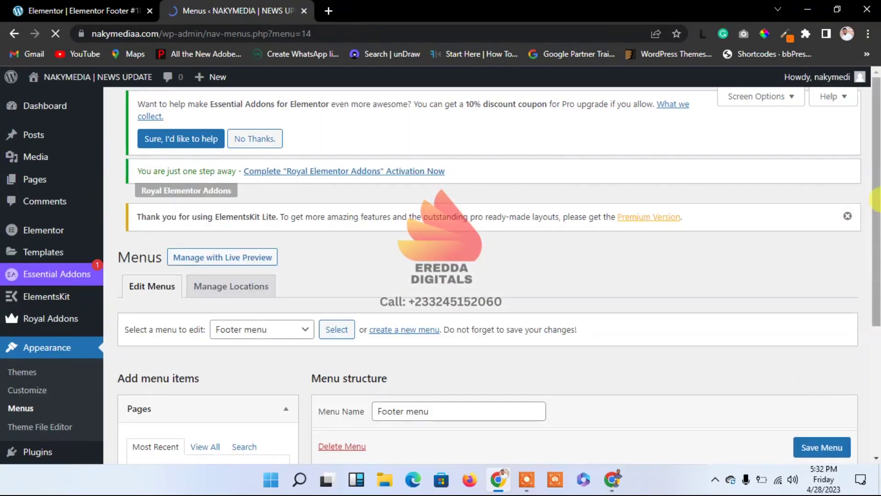
Add the Education, Entertainment, Health, Lifestyle, Political and Sports categories to the Footer menu and save it.
drag(876, 198, 876, 377)
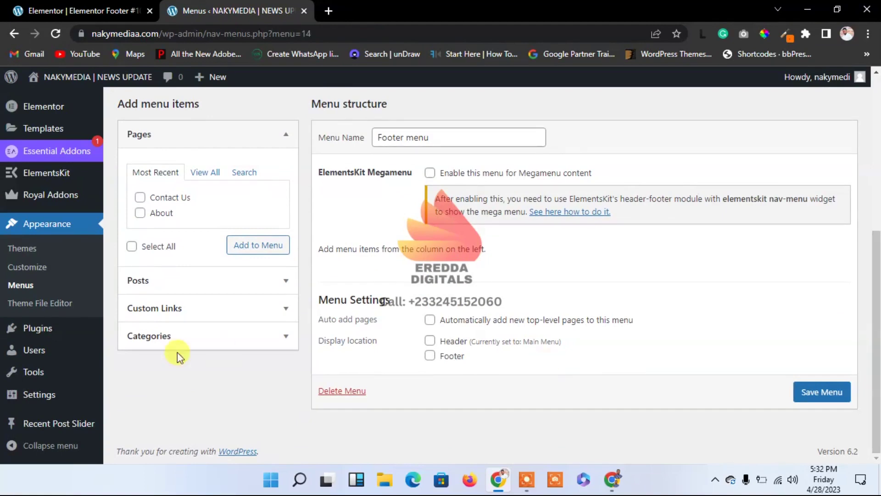
click(240, 336)
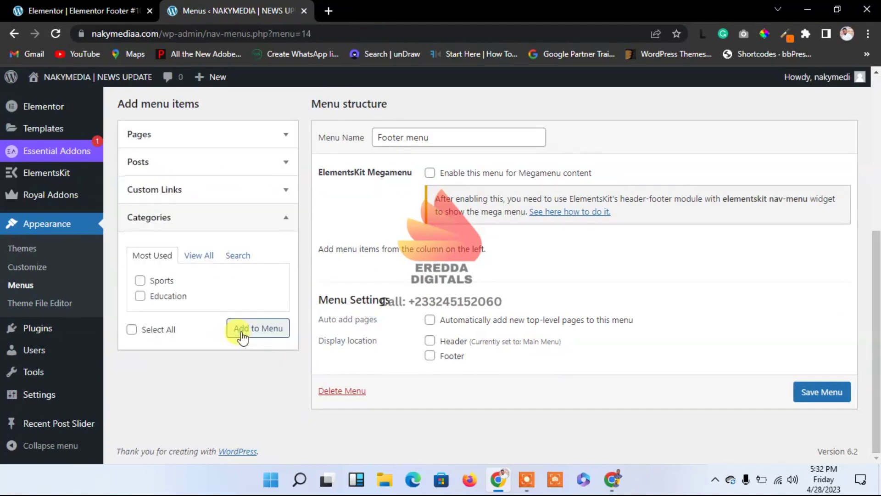
click(198, 255)
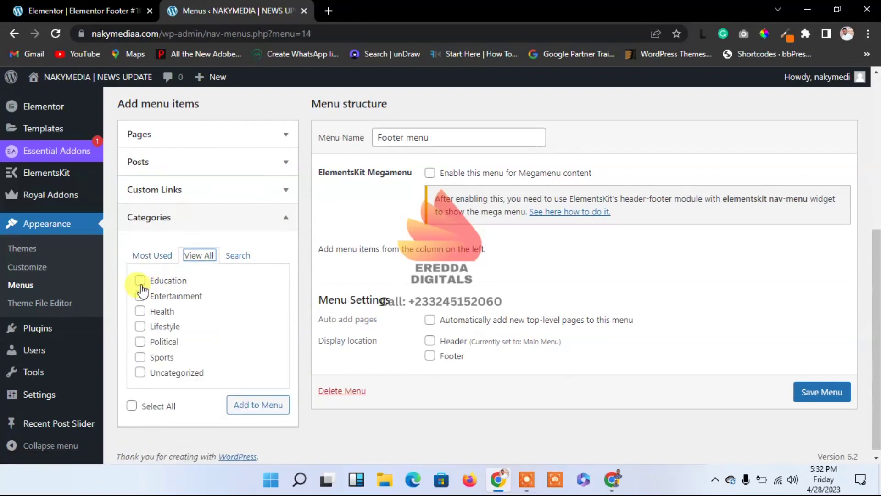
click(131, 404)
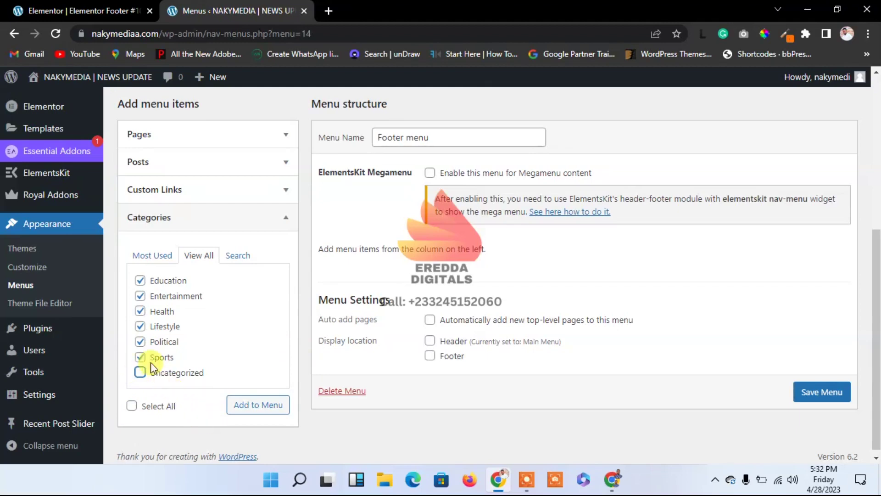
click(269, 413)
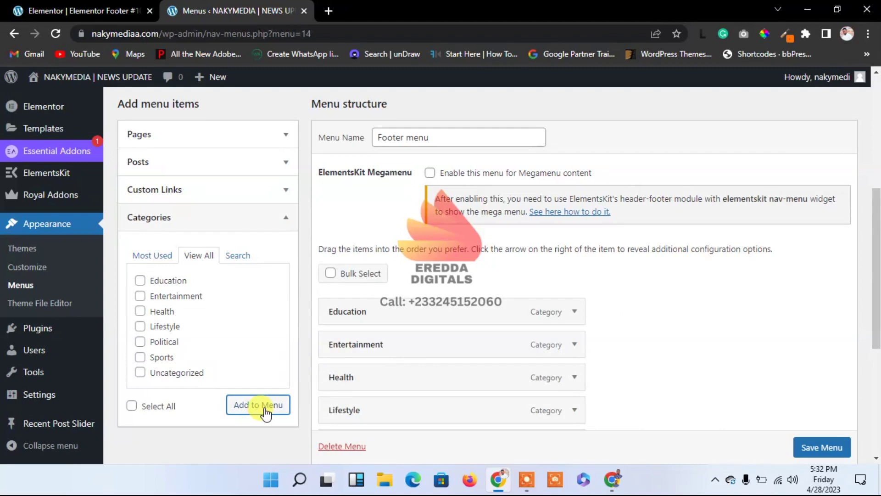
scroll(876, 278, down, 3)
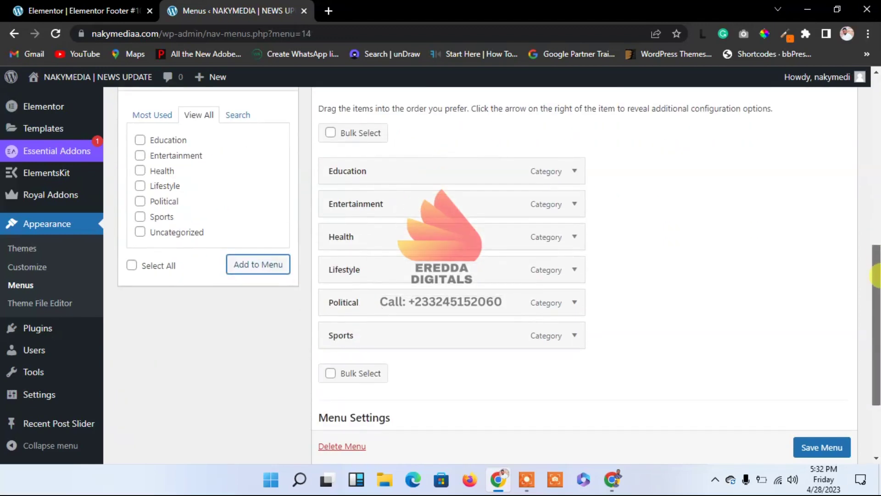
scroll(823, 440, down, 1)
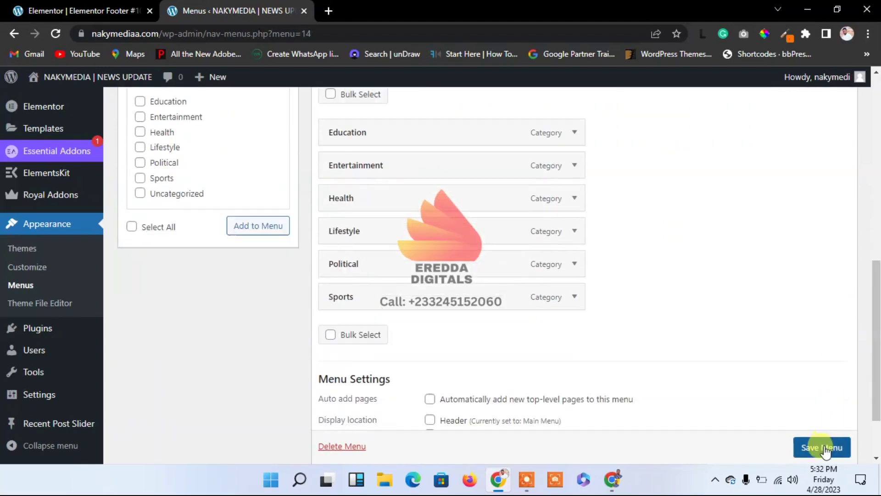
click(822, 448)
scroll(874, 293, down, 3)
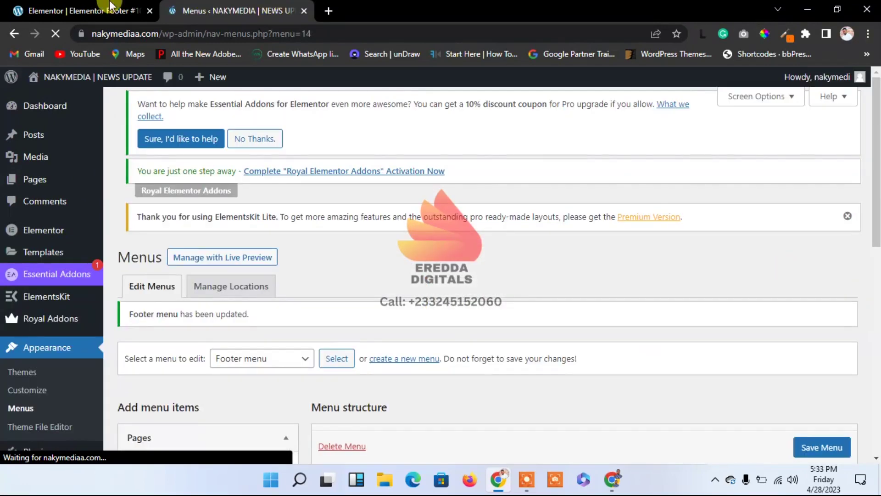
Return to the Elementor footer editor, reload it, and open the first page list under Useful Links for editing.
click(83, 10)
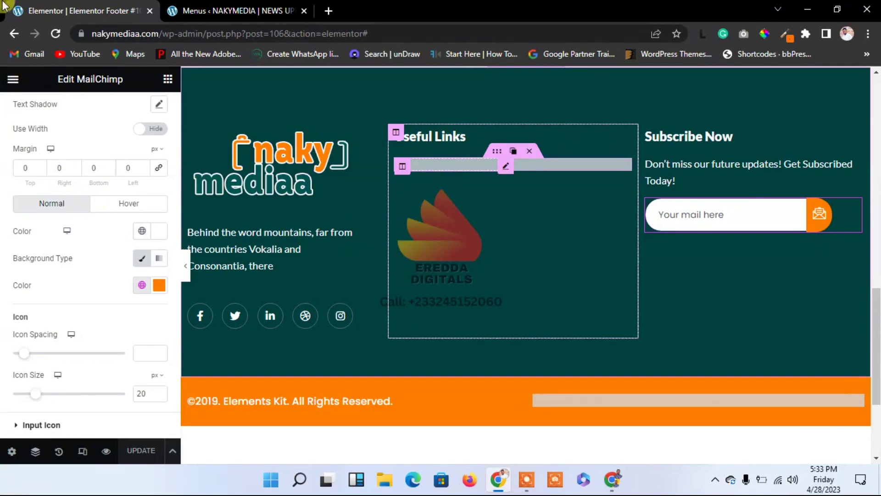
click(56, 35)
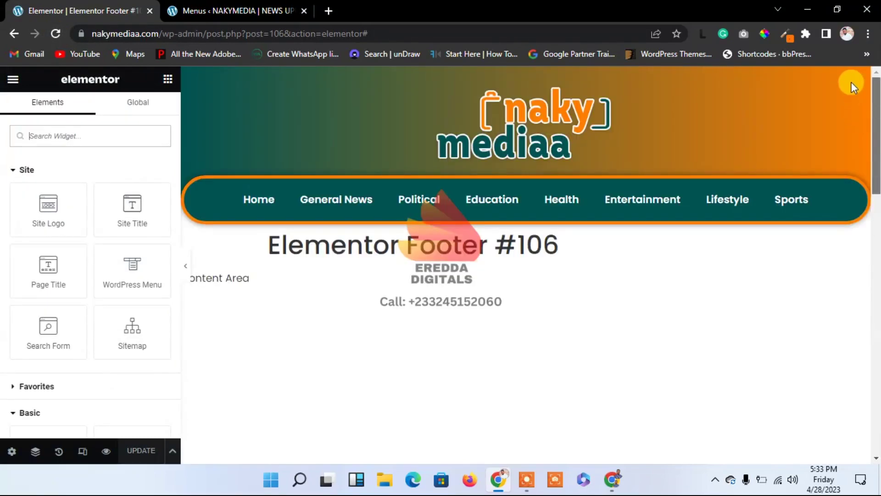
drag(877, 137, 847, 326)
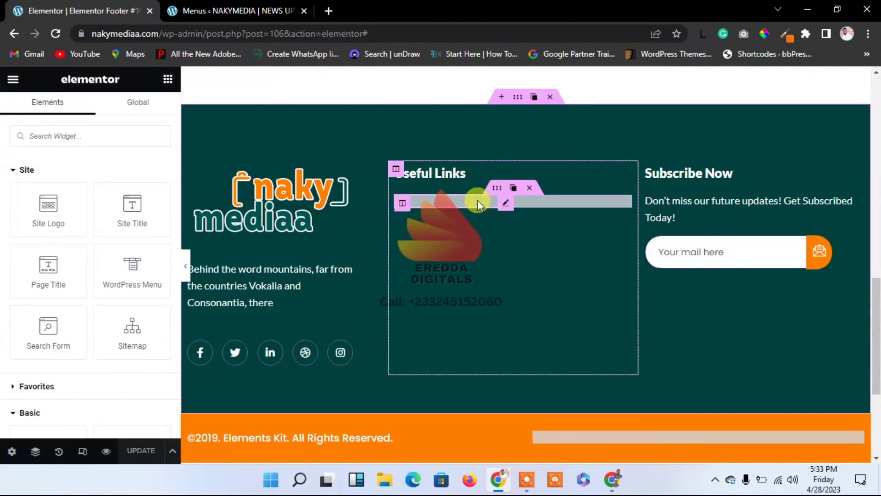
click(507, 203)
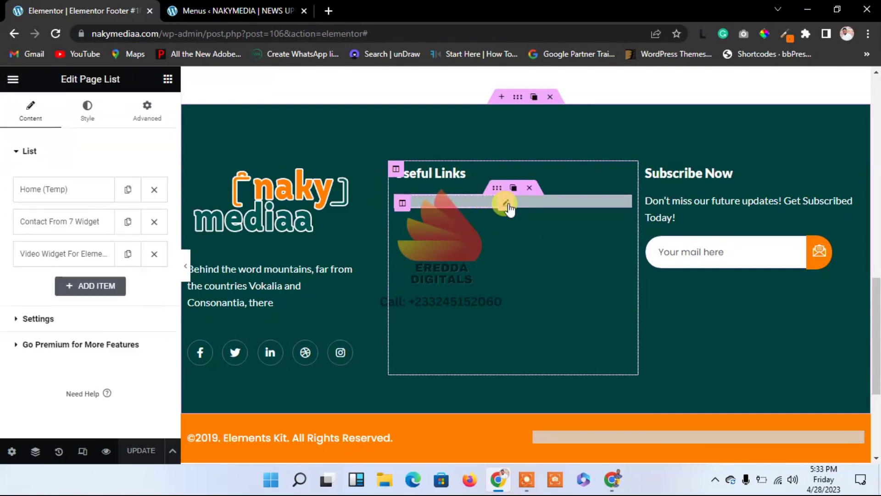
Delete the Home (Temp) and Contact From 7 Widget items from the page list, leaving a single Video Widget For Elementor item.
click(48, 192)
click(46, 192)
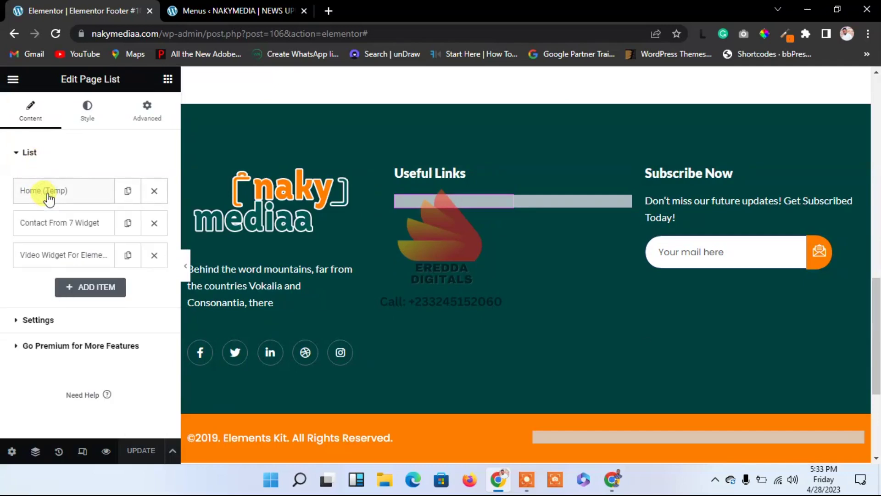
click(56, 225)
click(57, 225)
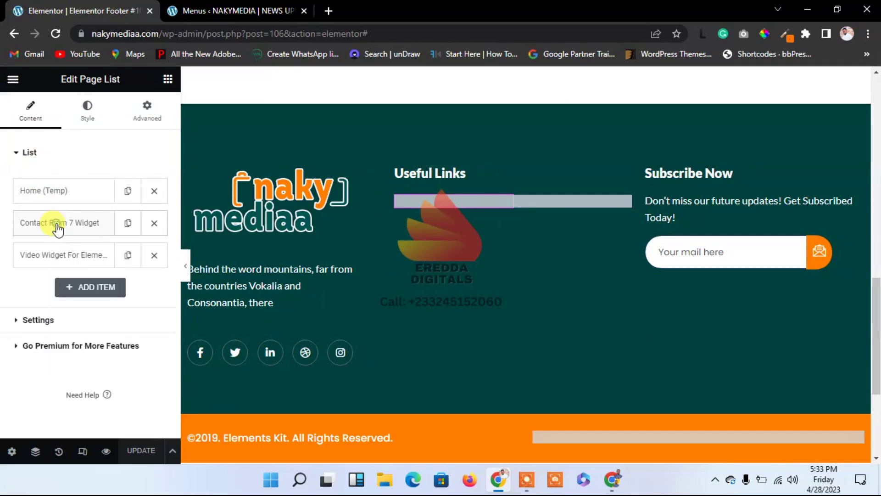
click(67, 257)
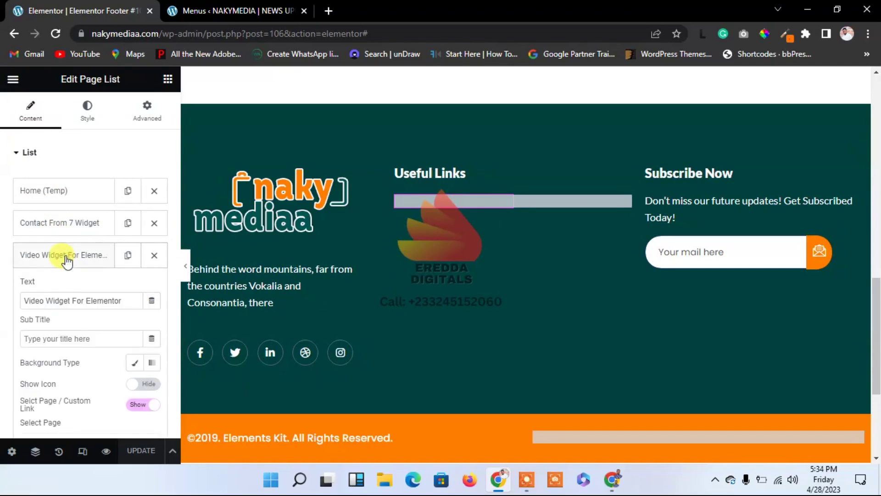
click(67, 256)
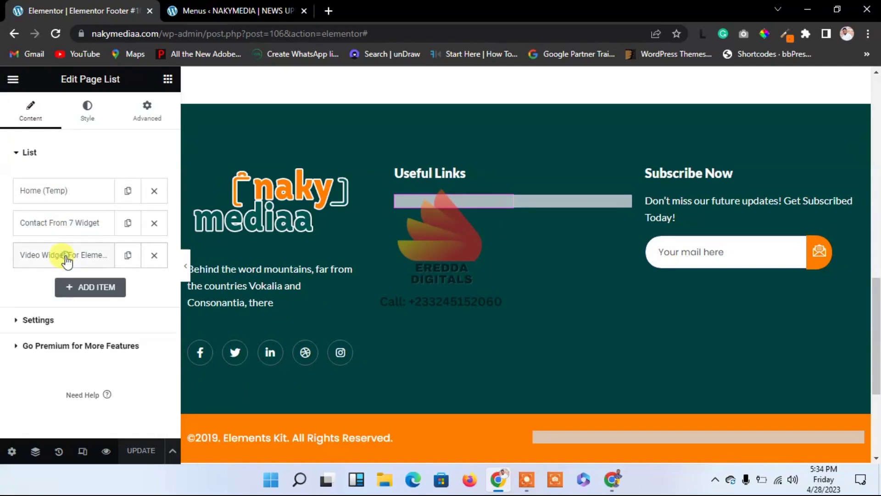
click(151, 192)
click(151, 192)
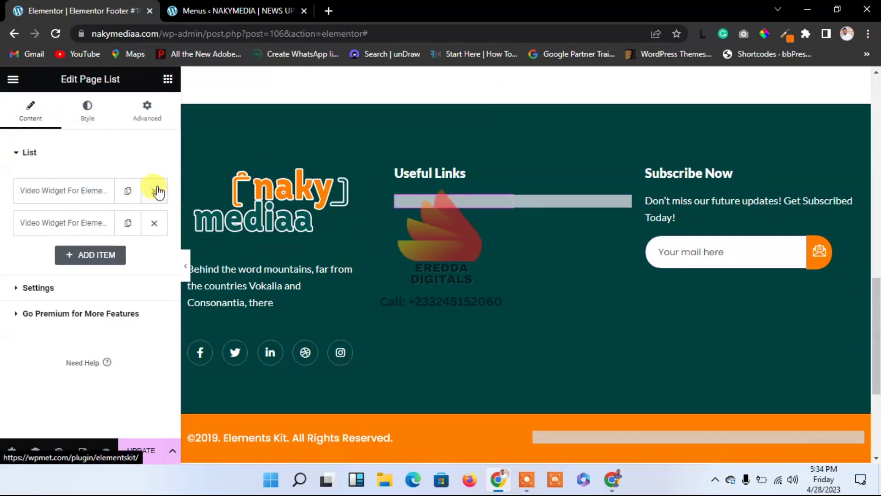
click(156, 191)
click(156, 191)
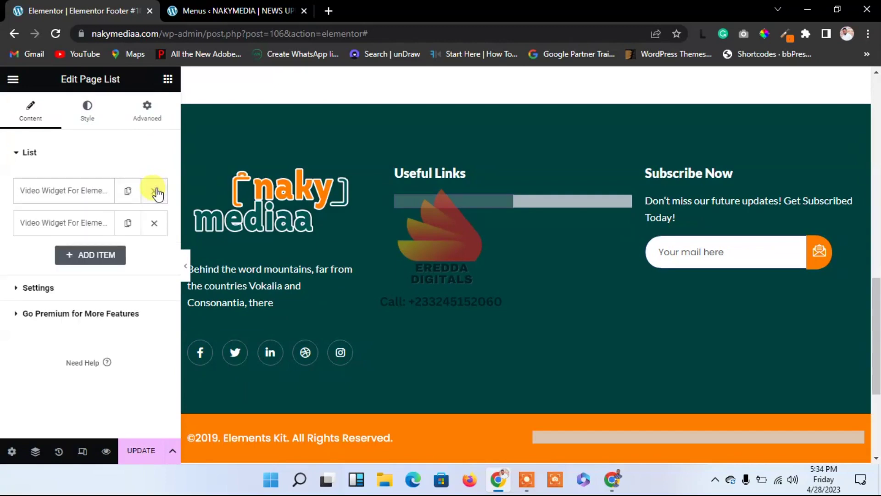
click(151, 222)
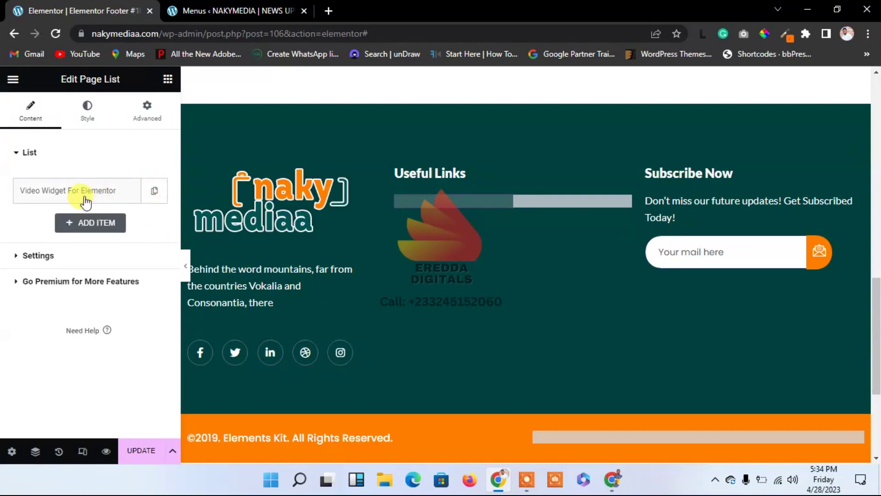
Delete the second page list widget from the inner column beside the first one under Useful Links.
mouse_move(621, 193)
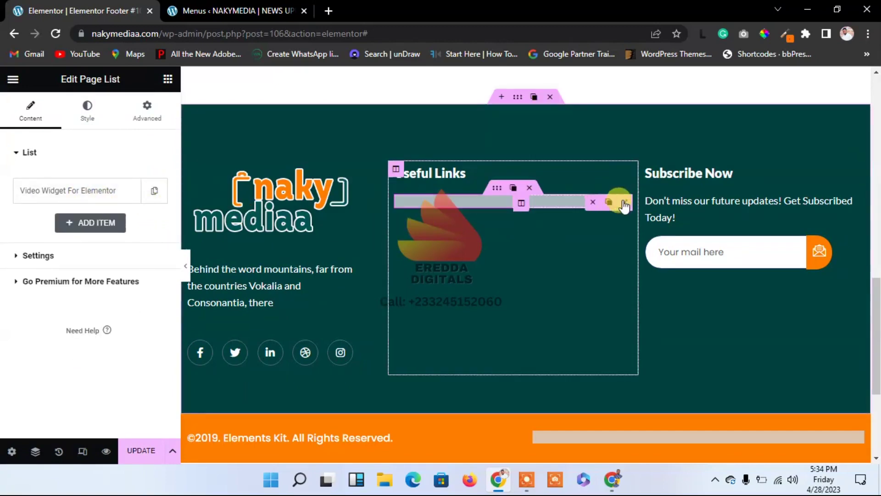
click(590, 203)
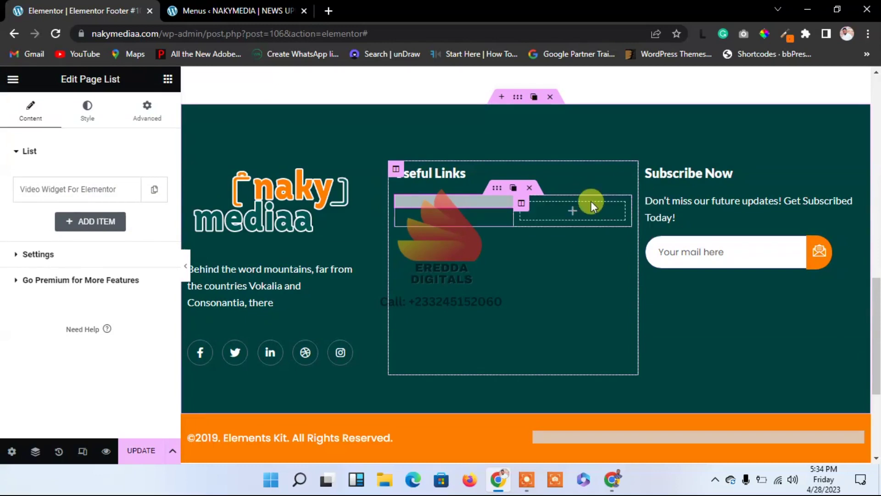
click(591, 202)
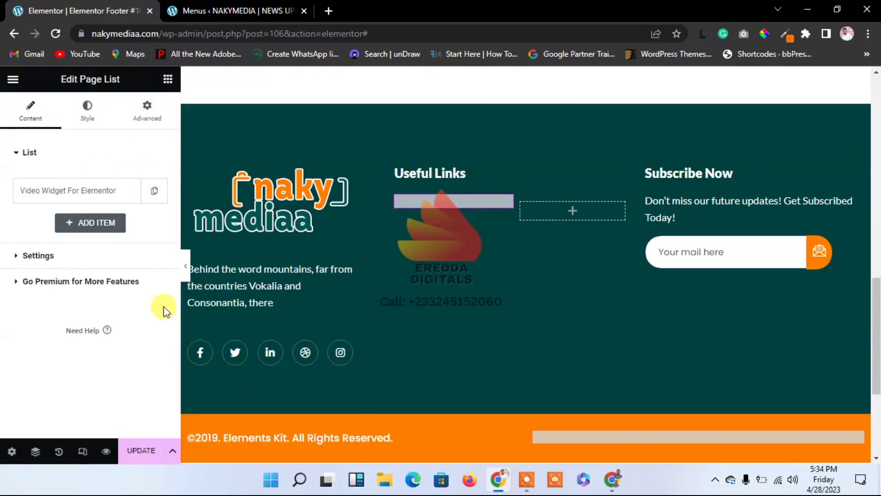
Add a WordPress Menu widget showing the Footer menu to the empty inner column under Useful Links, with its pointer set to None.
click(168, 79)
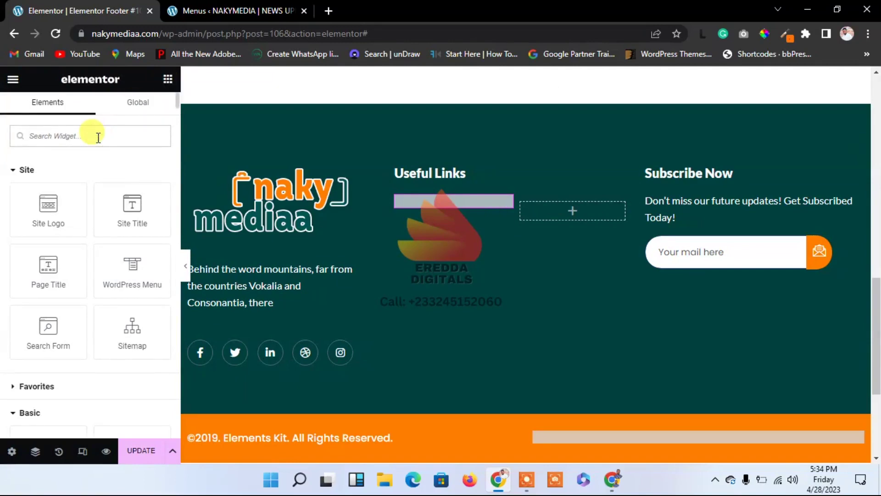
text(menu)
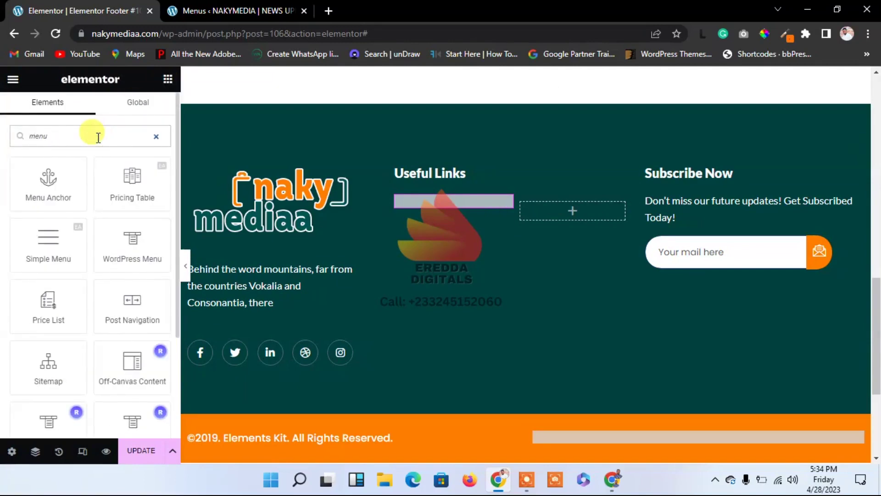
drag(130, 242, 579, 211)
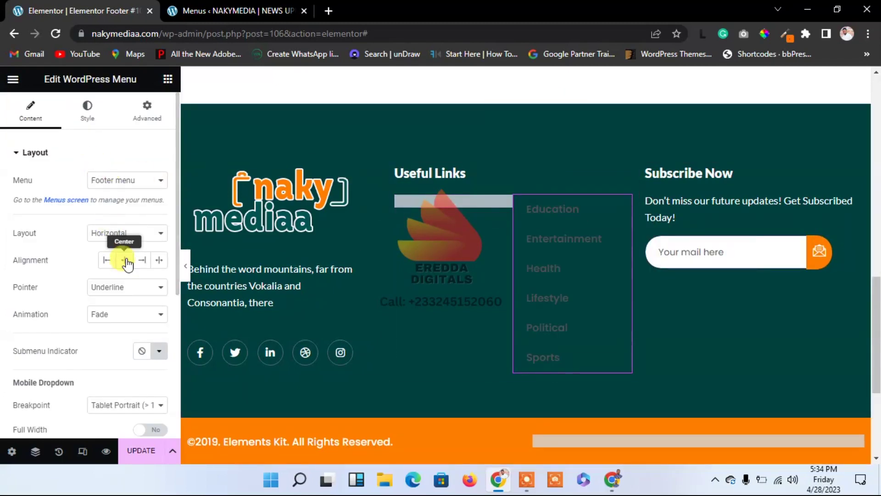
click(119, 293)
click(118, 301)
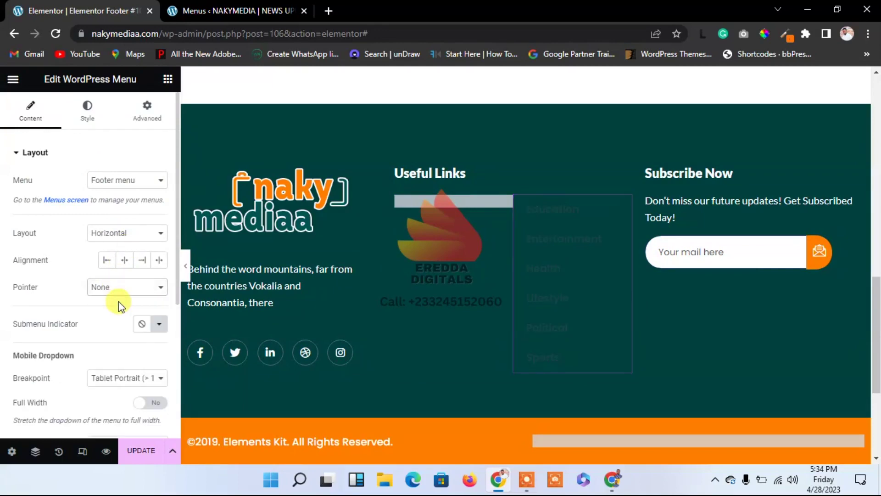
Set the footer menu widget's normal text color to white and update the footer template.
click(87, 112)
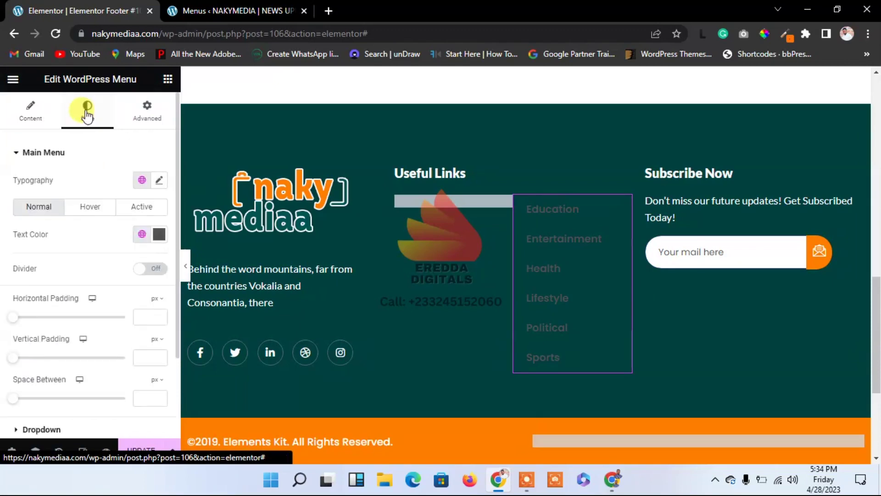
click(158, 235)
drag(102, 281, 92, 280)
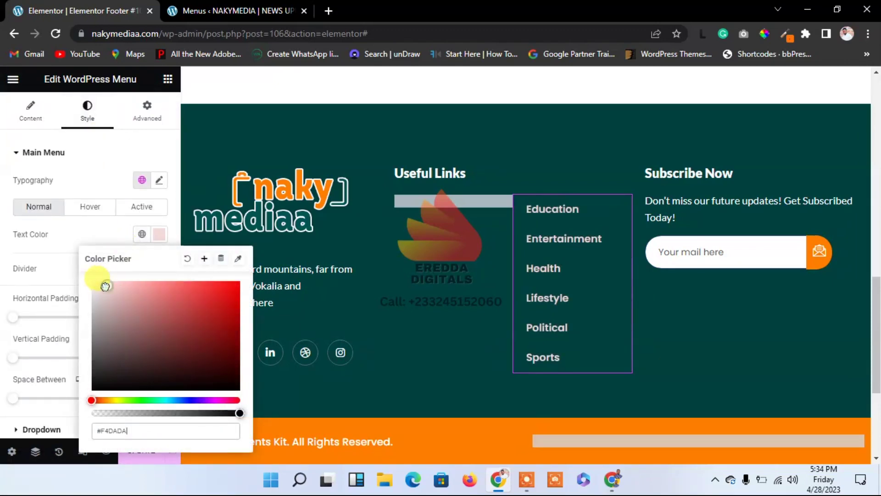
click(61, 254)
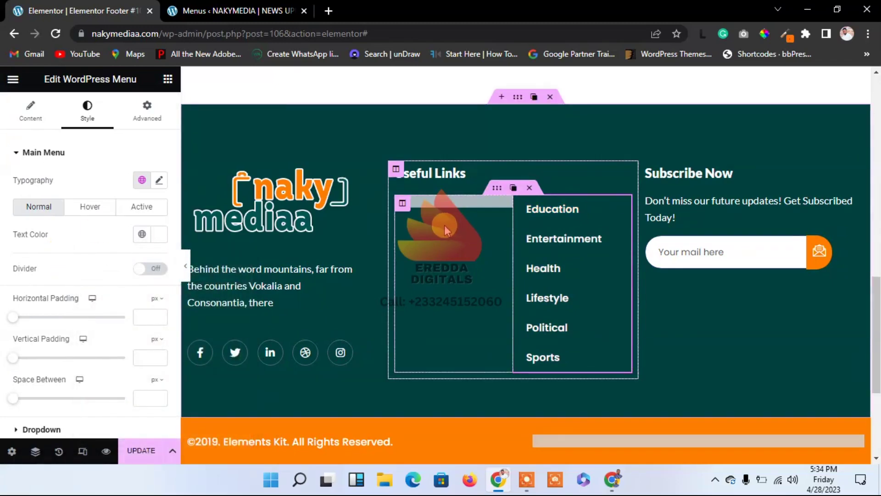
click(420, 172)
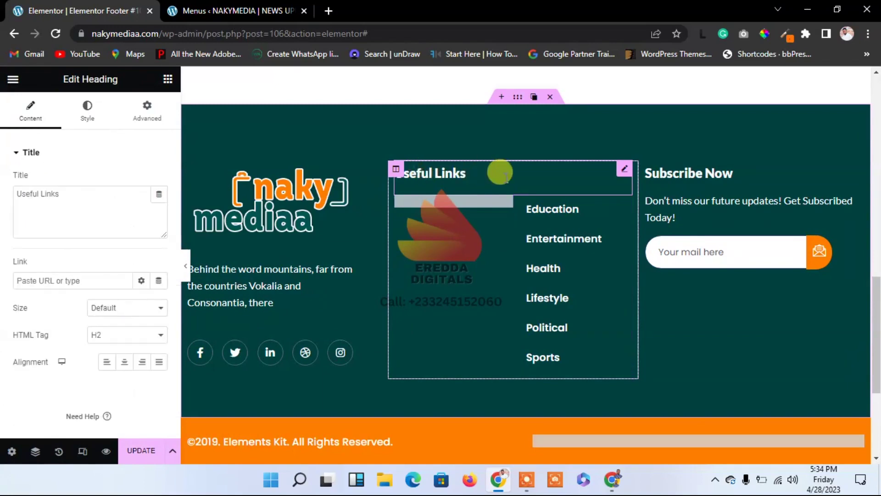
click(599, 171)
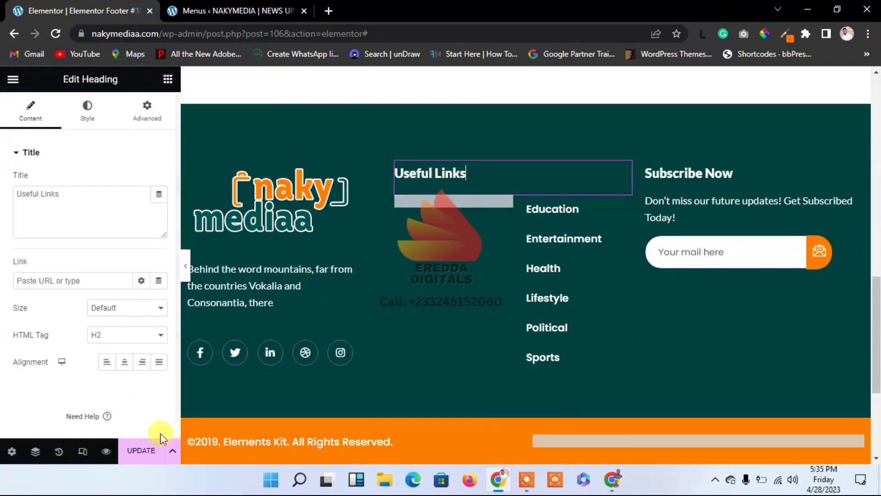
click(128, 457)
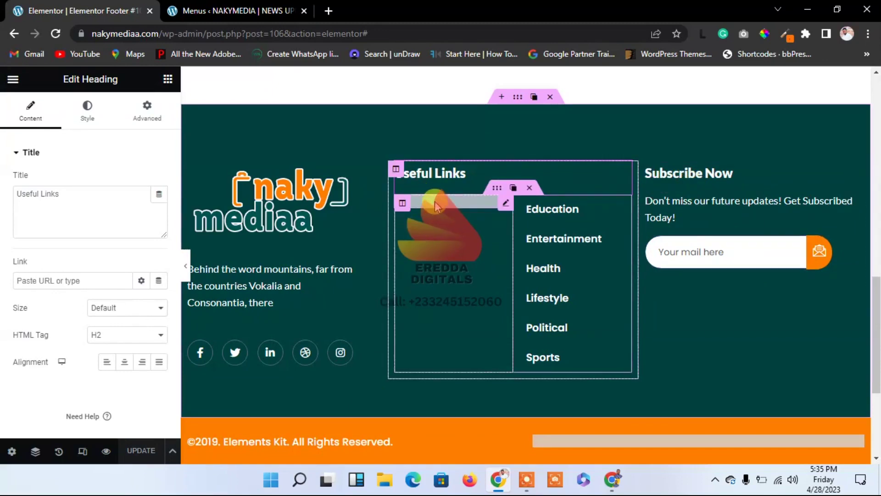
Open the site's front page in a new browser tab and examine how the footer menu is laid out.
click(472, 302)
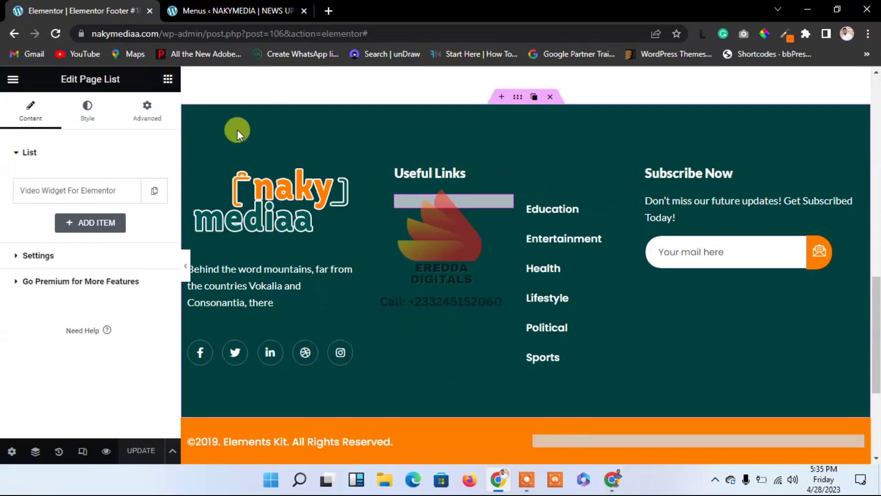
click(220, 6)
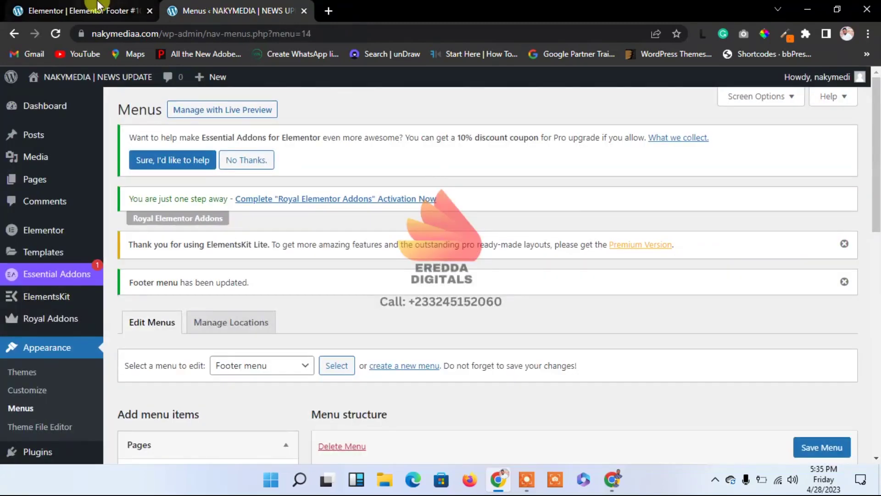
right_click(77, 83)
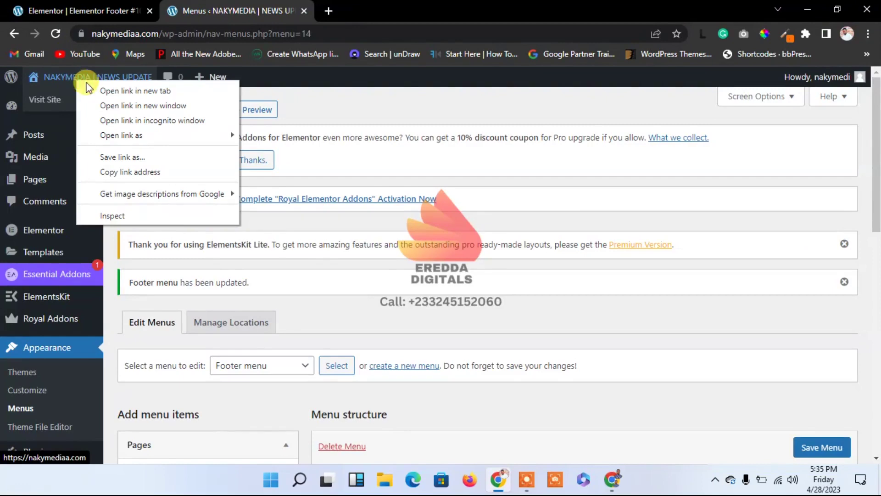
click(92, 89)
click(344, 6)
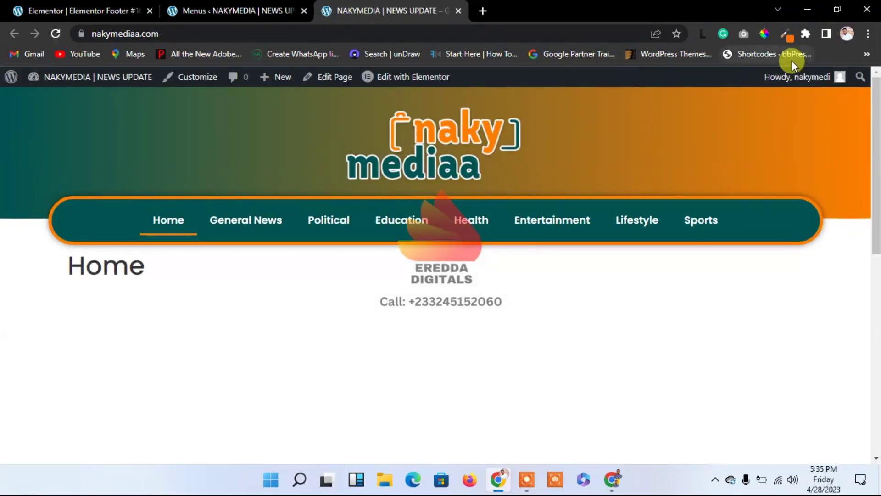
drag(875, 105, 875, 441)
scroll(807, 280, up, 1)
scroll(855, 351, down, 1)
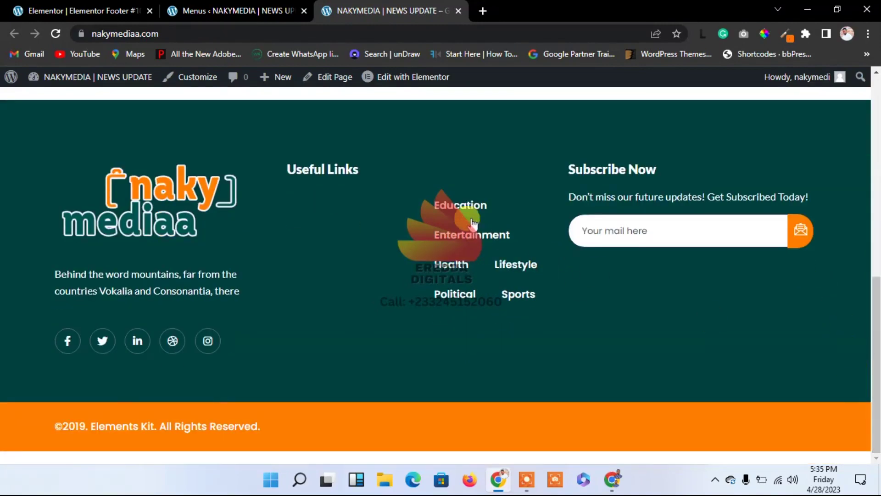
Return to the Elementor footer editor, change the category menu widget's layout to Vertical, and update the footer.
click(207, 10)
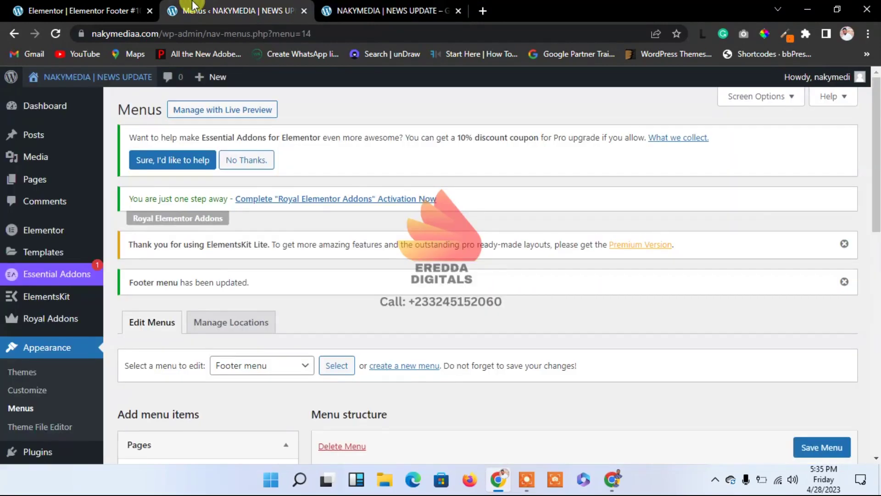
click(87, 10)
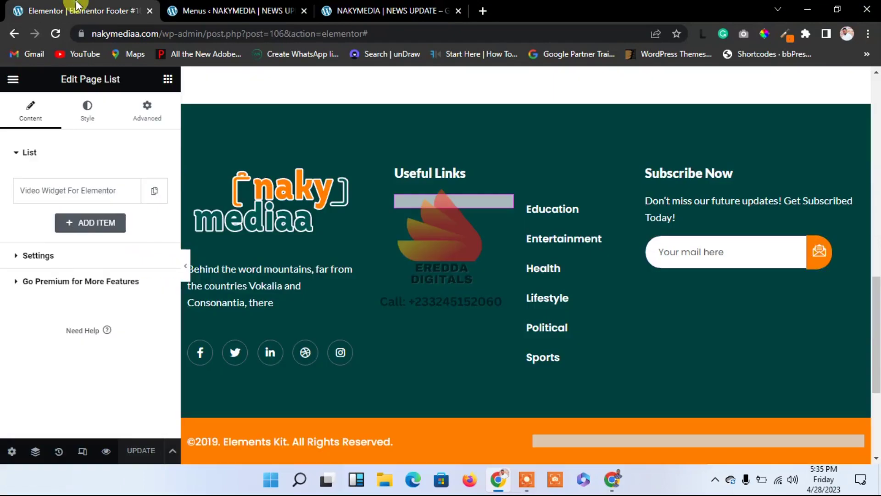
click(562, 211)
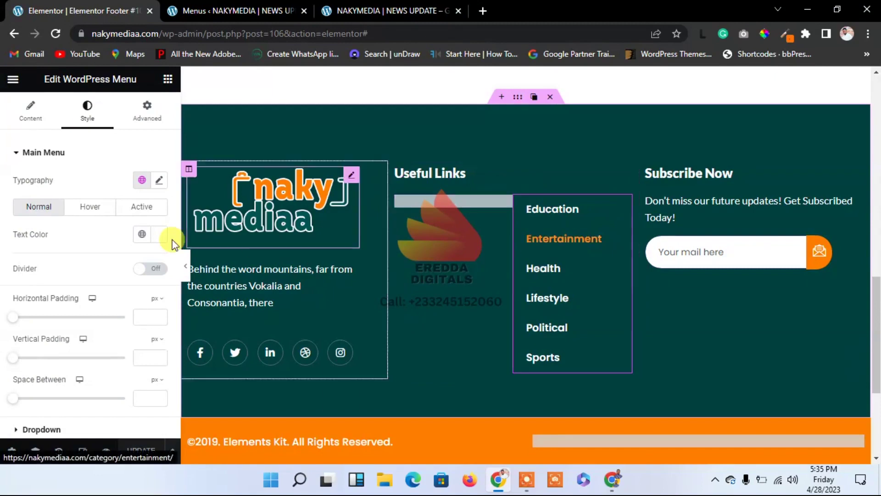
click(33, 114)
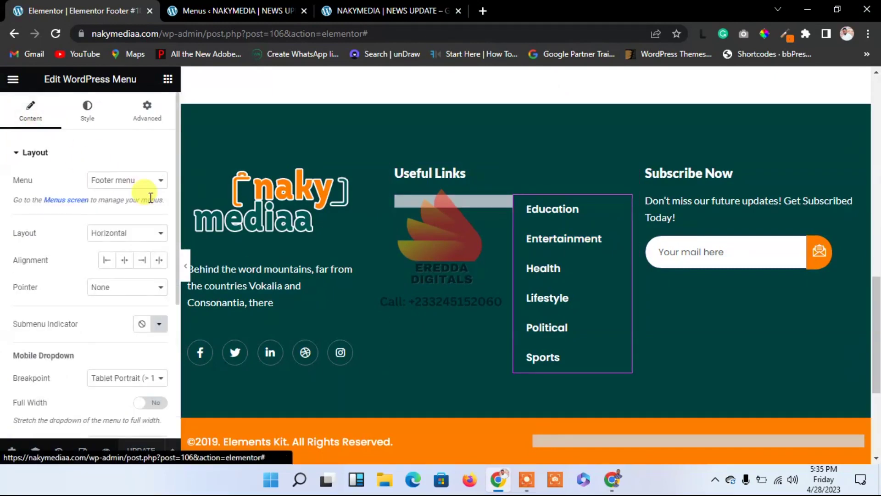
click(130, 234)
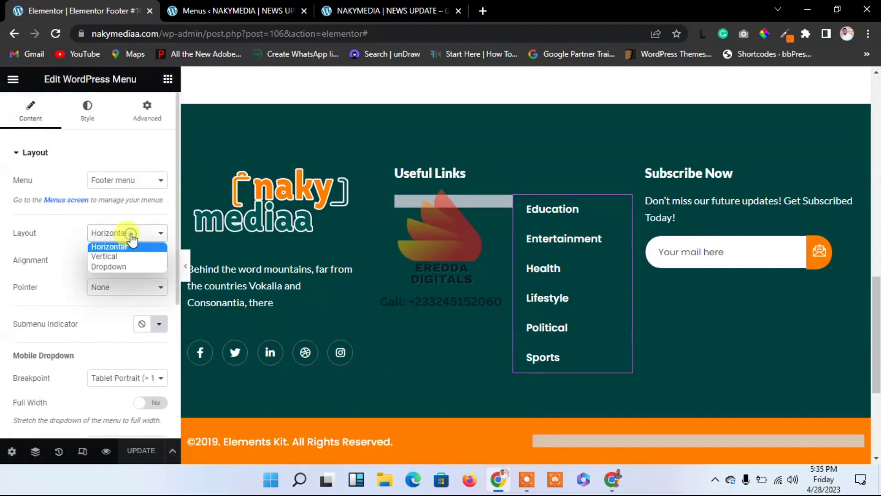
click(126, 256)
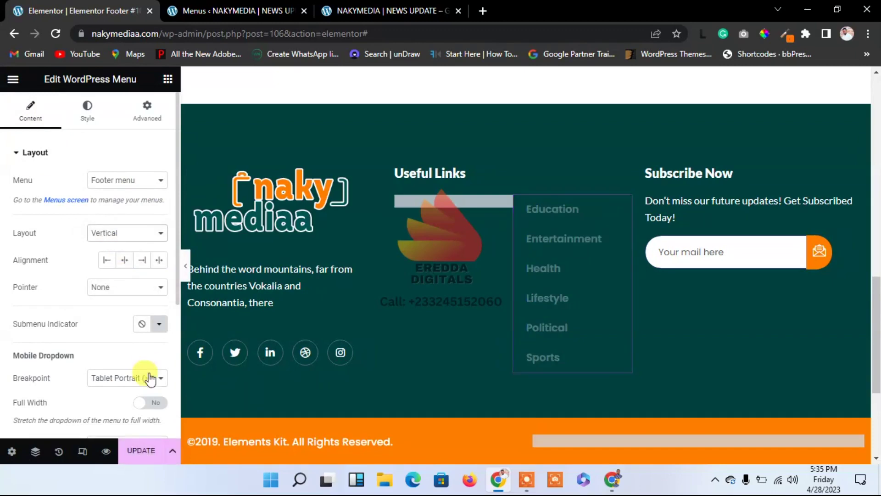
click(146, 449)
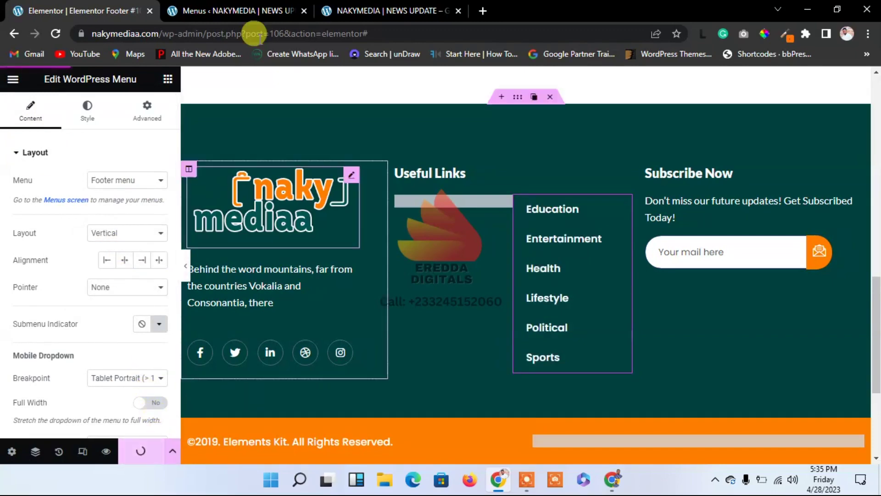
Check the category menu's layout in the live site's footer.
click(348, 9)
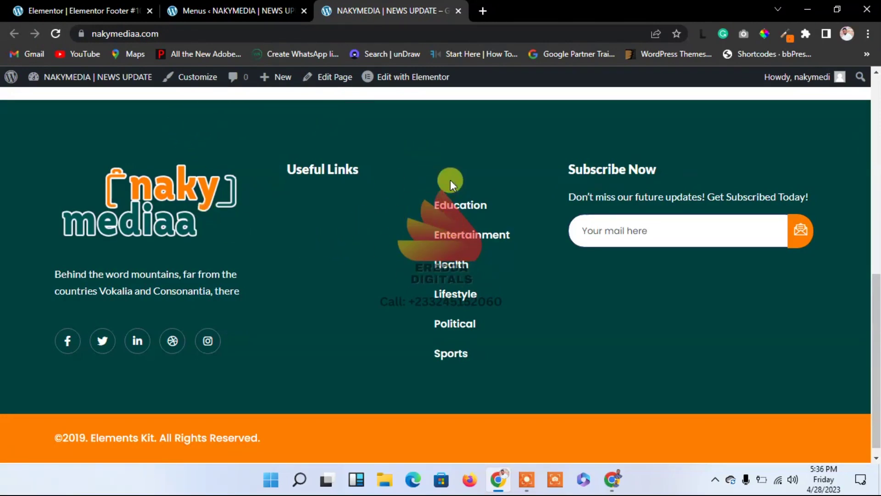
drag(875, 356, 876, 397)
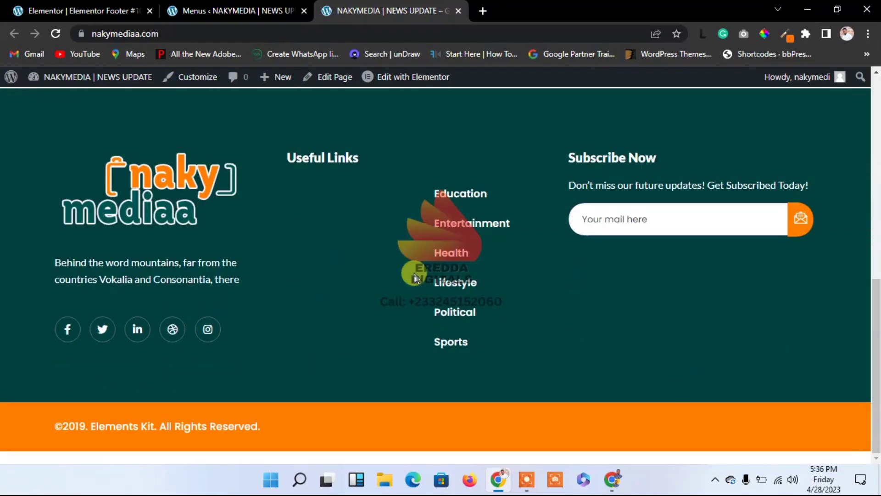
click(174, 10)
click(133, 11)
Create a new WordPress menu named Footer 1 and assign it to the Footer display location.
click(235, 7)
drag(876, 140, 785, 200)
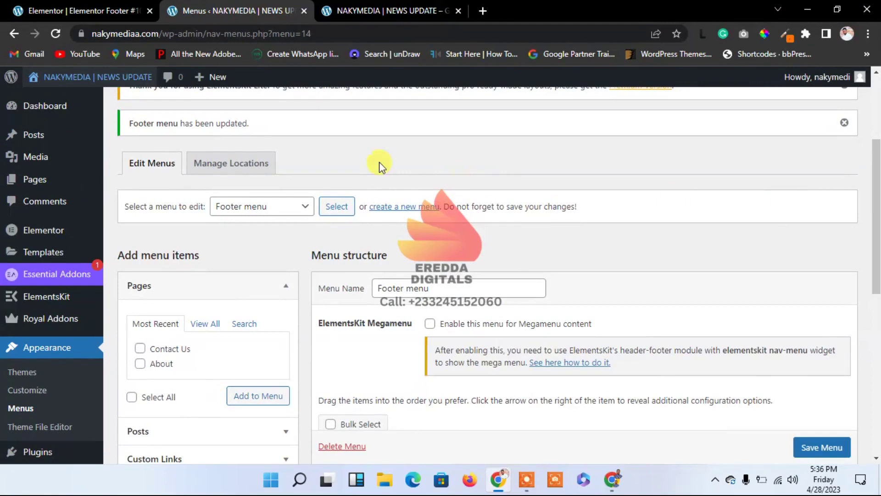
click(405, 208)
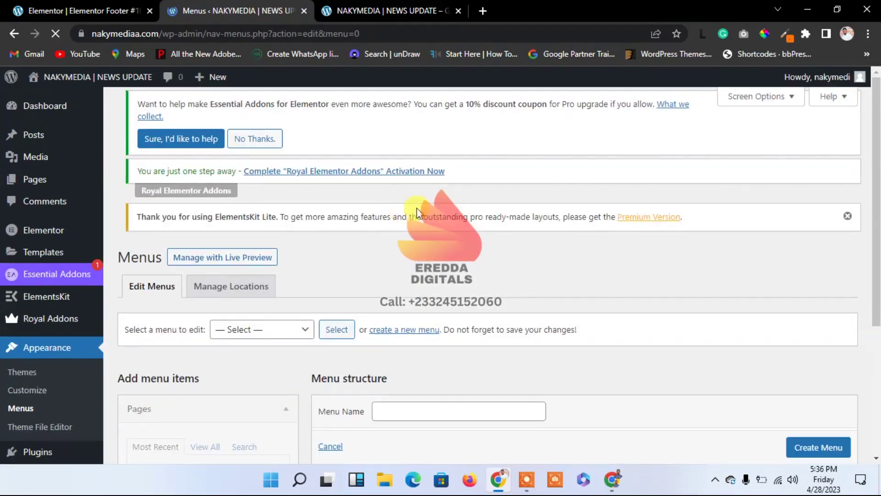
scroll(875, 138, down, 3)
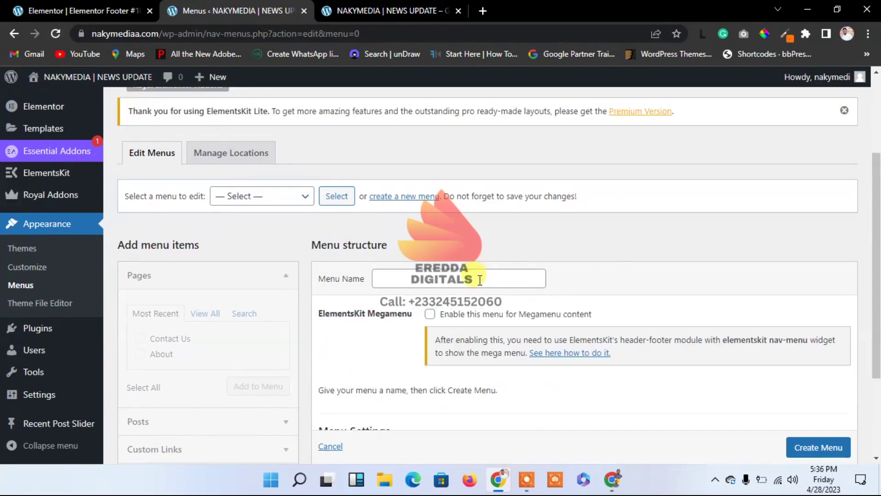
click(479, 280)
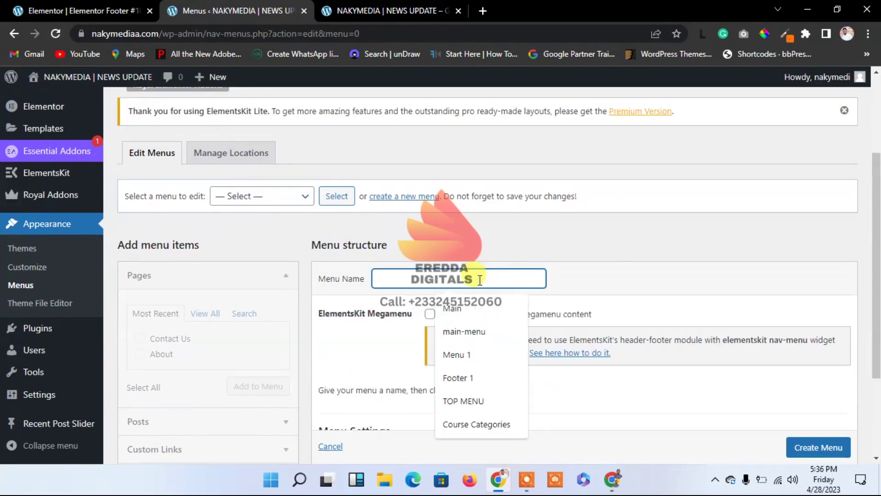
click(478, 383)
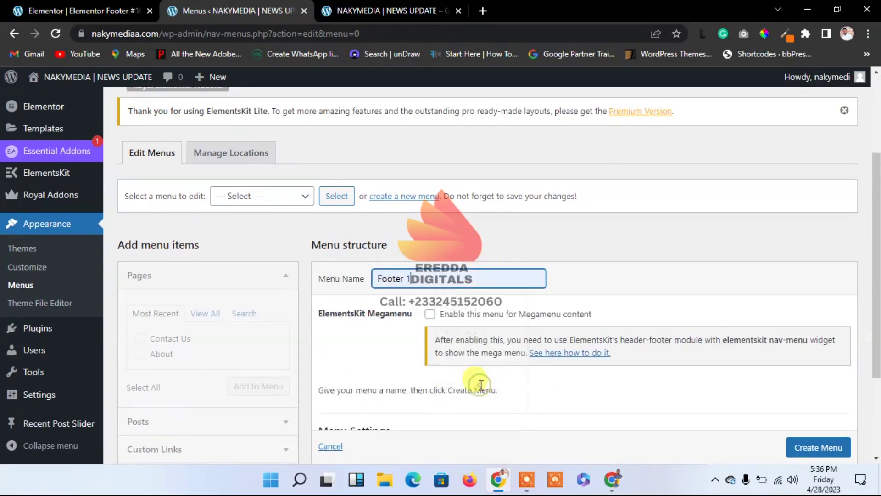
scroll(877, 417, down, 3)
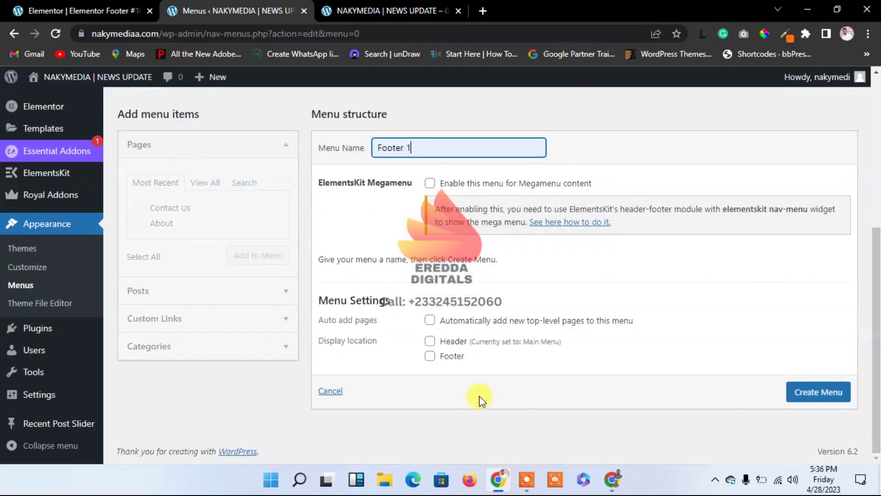
click(429, 356)
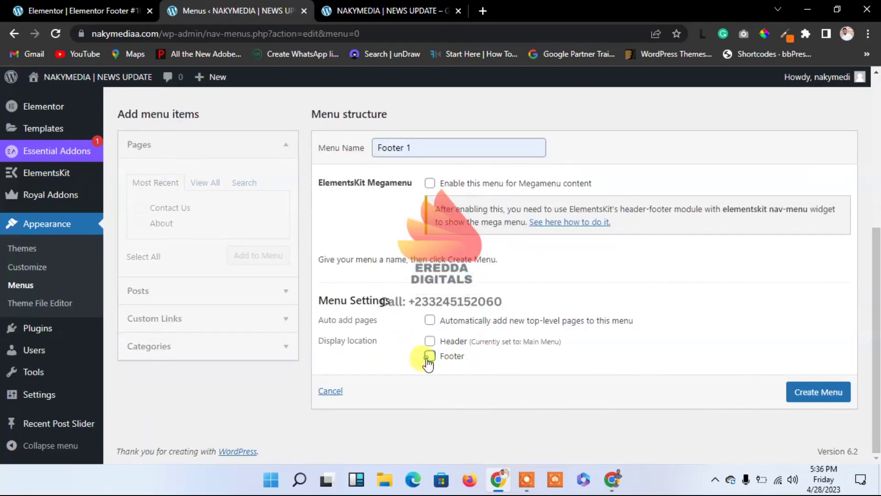
click(818, 399)
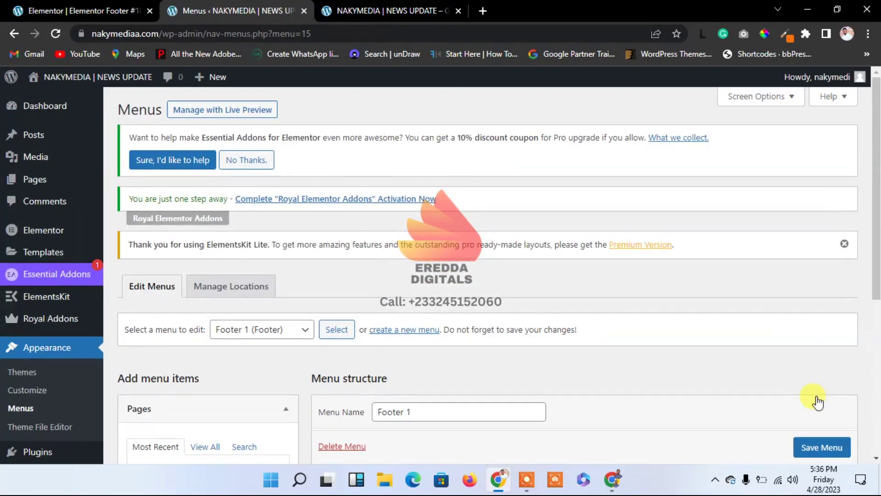
Create a new WordPress page titled Privacy Policy and publish it.
mouse_move(36, 179)
click(124, 180)
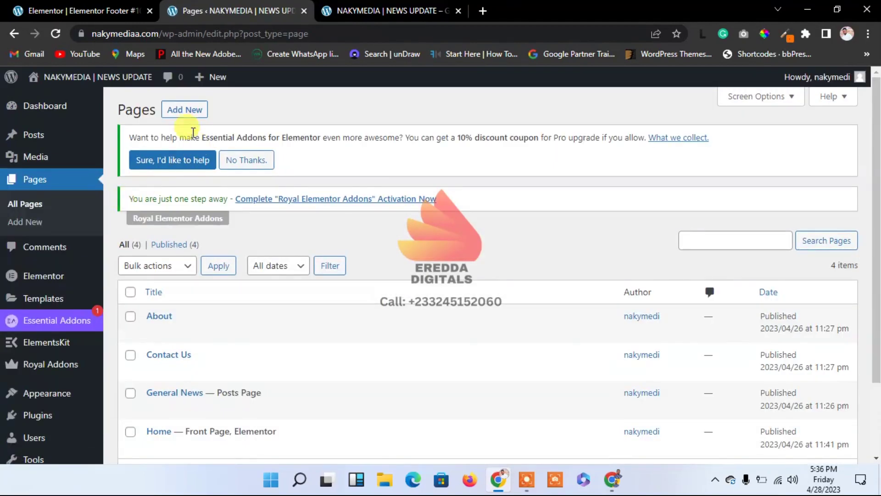
click(183, 111)
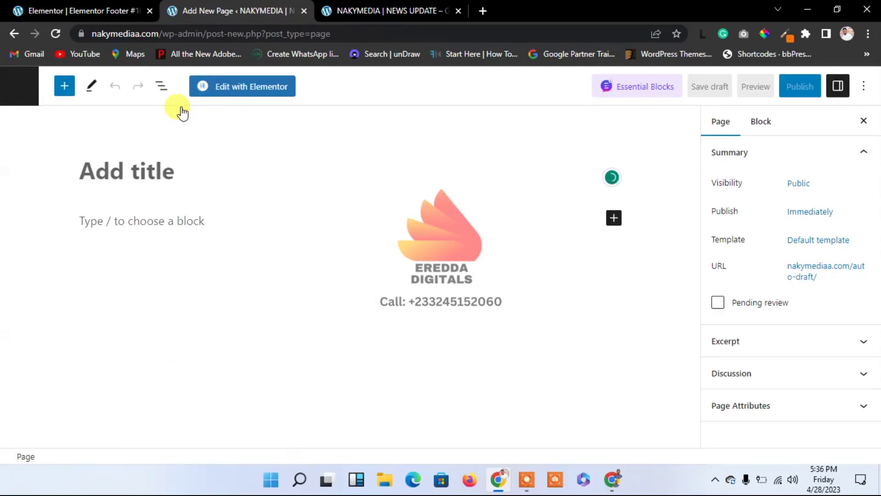
text(Privacy Policy)
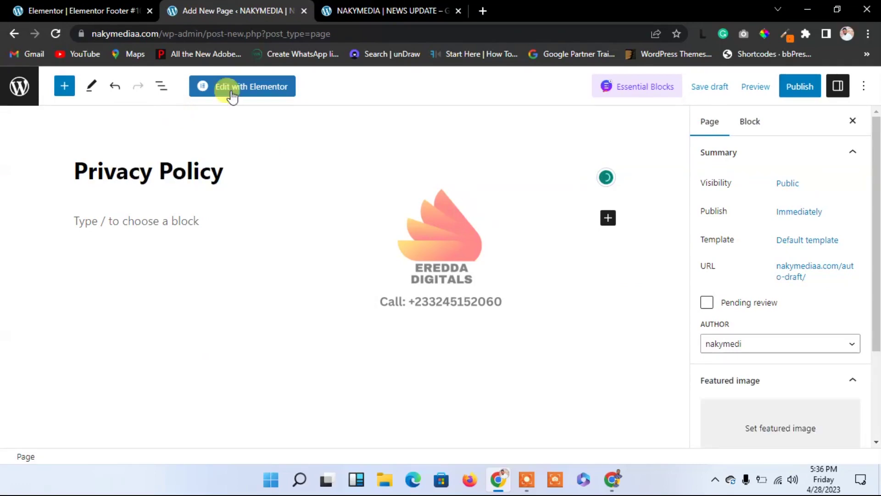
click(786, 90)
click(782, 94)
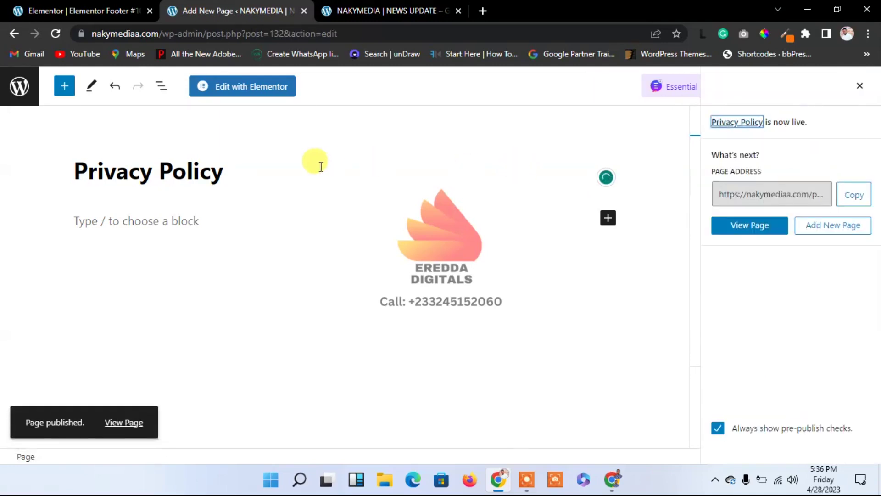
Create another WordPress page titled Terms and Condition and publish it.
click(21, 85)
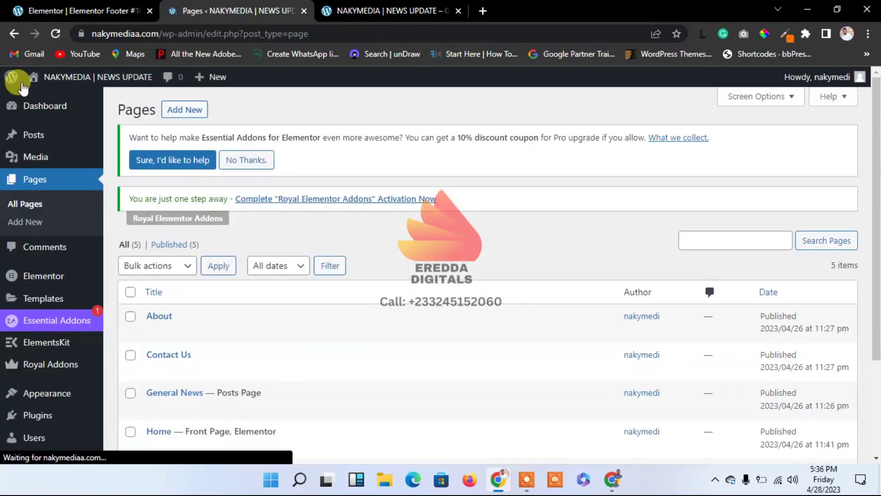
click(199, 115)
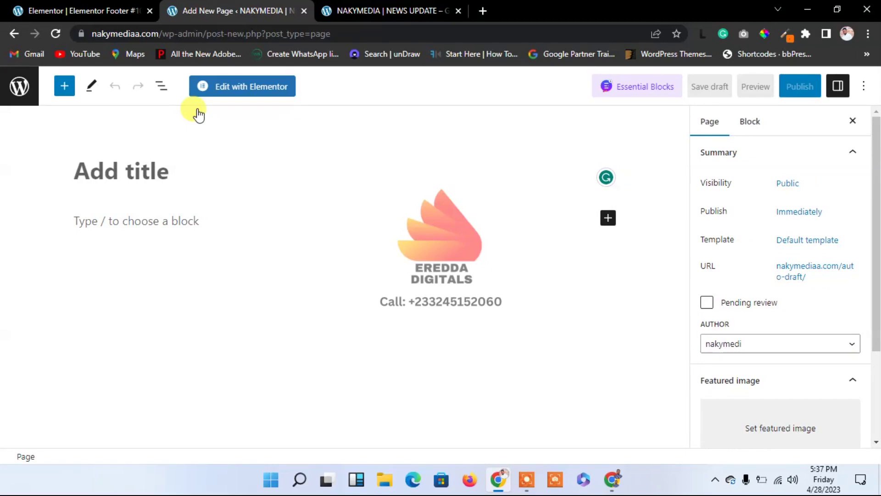
text(Terms and Condition)
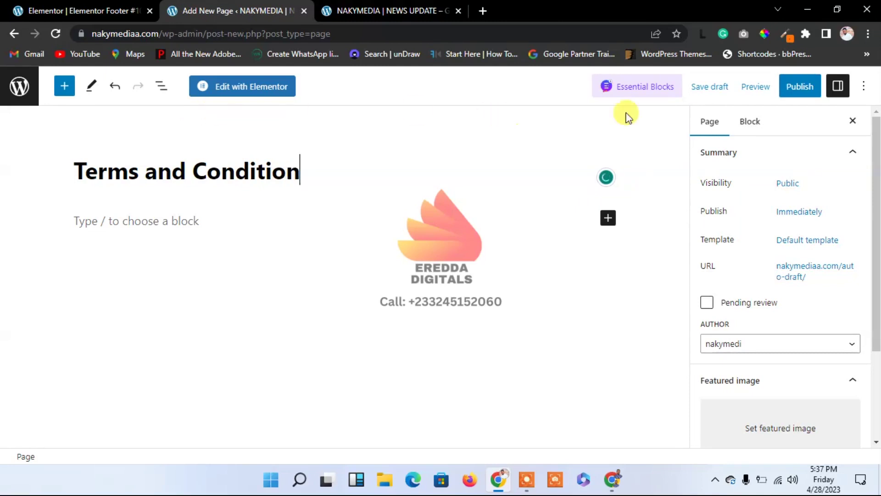
click(788, 98)
click(775, 91)
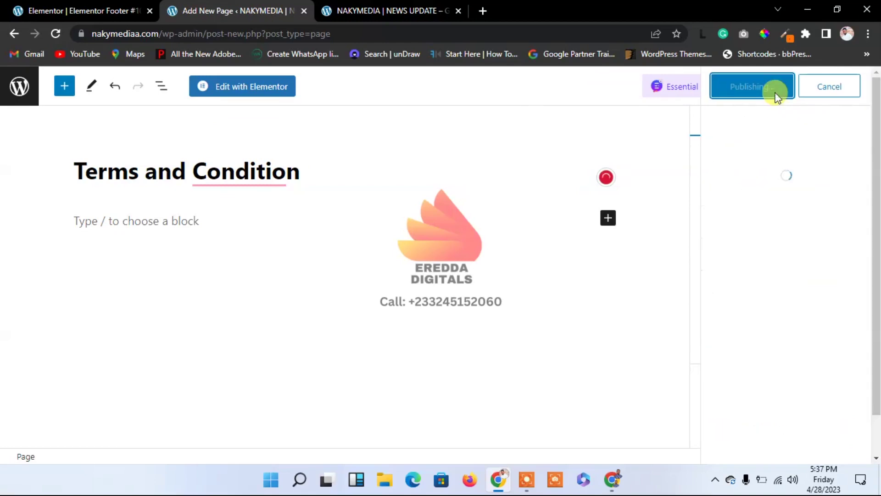
Leave the page editor and open the Footer 1 menu for editing at its list of available pages.
click(23, 88)
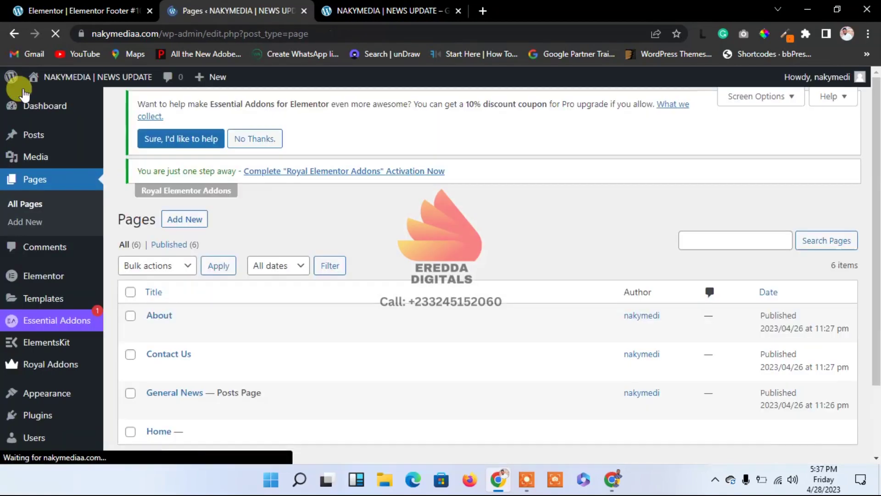
scroll(877, 186, down, 4)
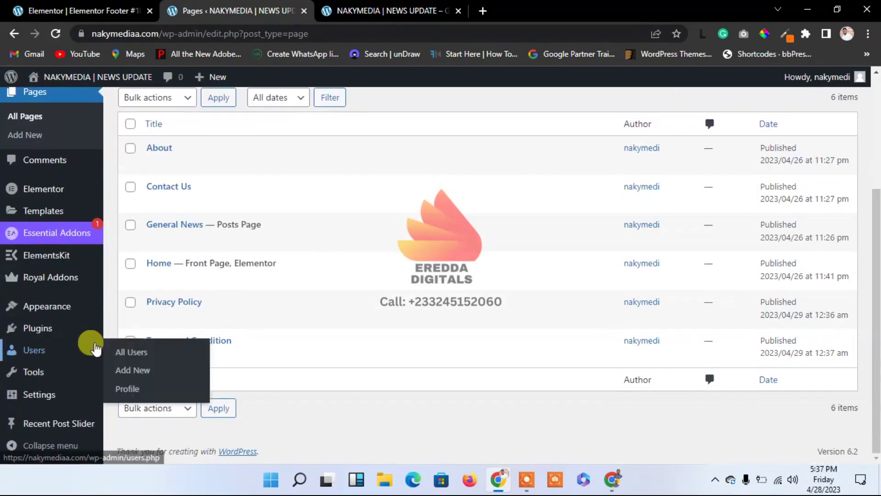
mouse_move(59, 305)
click(133, 343)
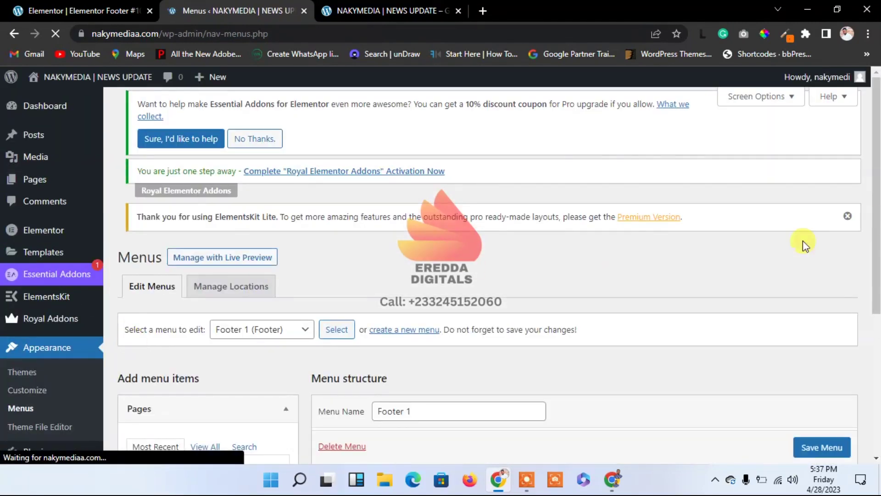
scroll(876, 307, down, 3)
drag(876, 307, 876, 396)
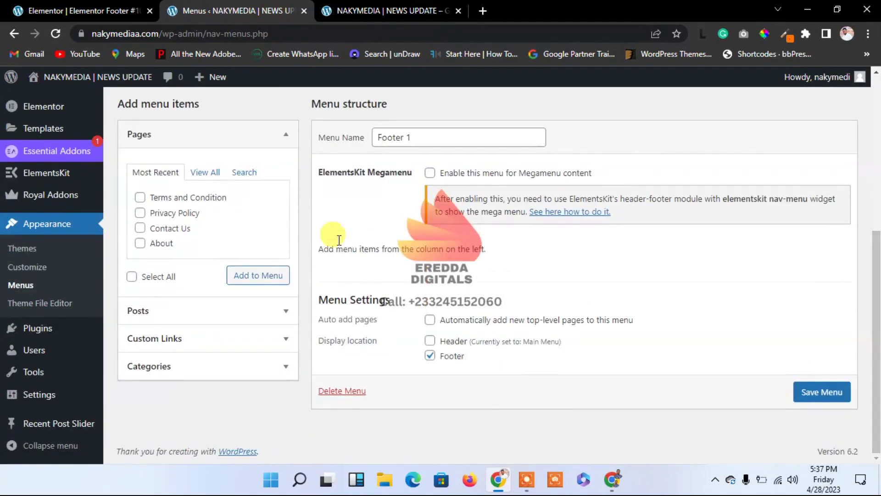
click(141, 214)
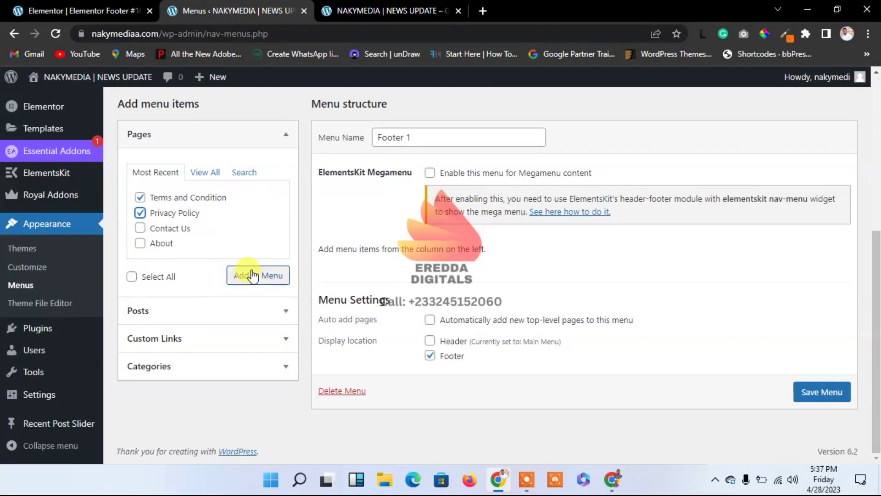
click(138, 229)
click(139, 243)
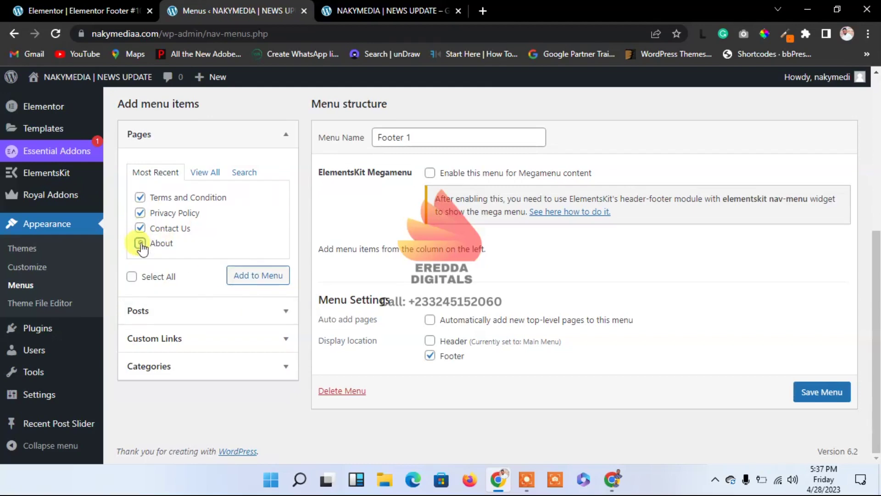
From the full page list, add Home, General News, About, Contact Us and Terms and Condition to the Footer 1 menu.
click(204, 173)
click(140, 196)
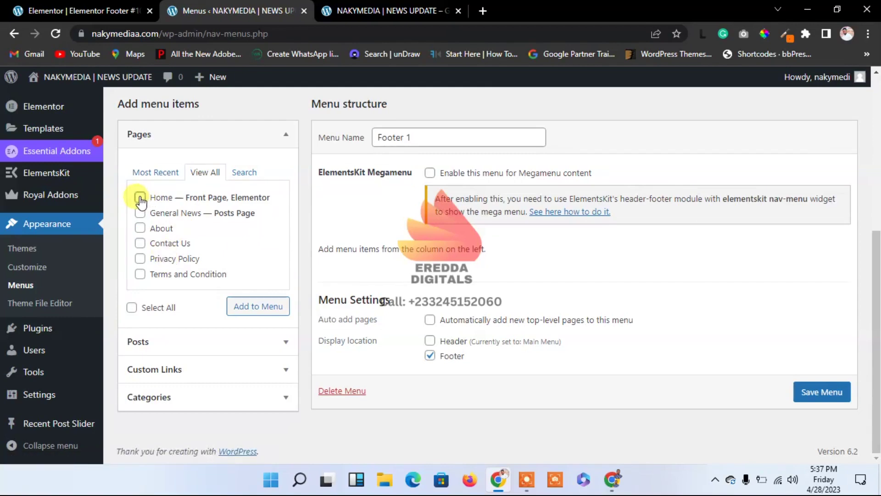
click(140, 213)
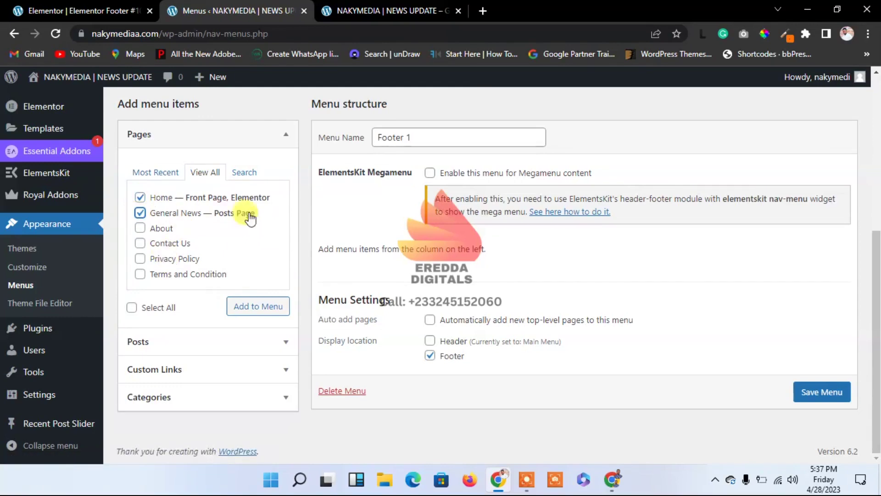
click(139, 228)
click(140, 243)
click(139, 274)
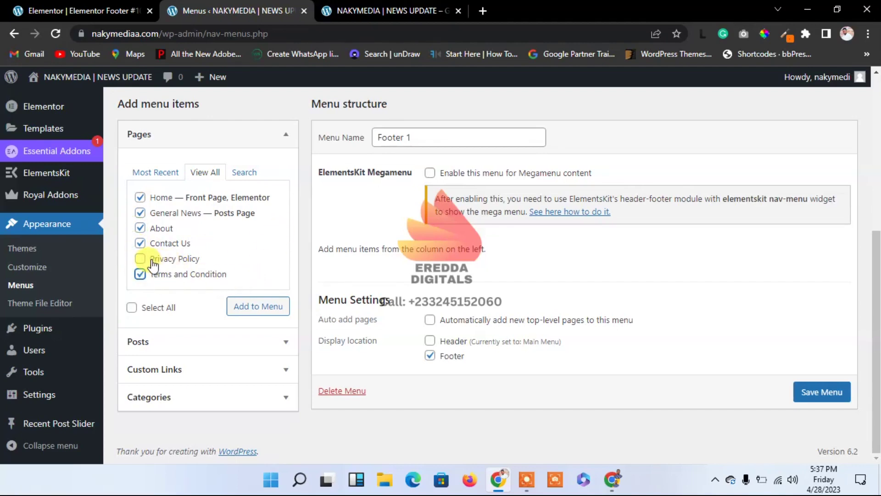
click(244, 307)
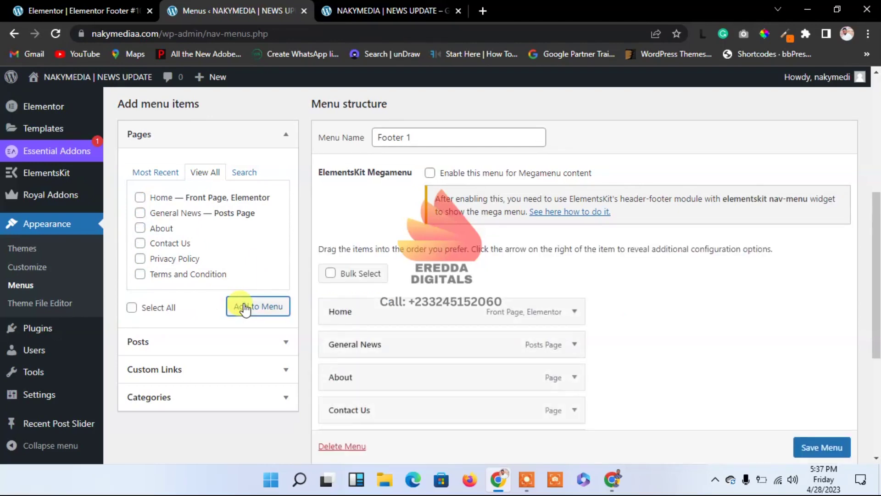
Add the Privacy Policy page to the Footer 1 menu and save the menu.
click(157, 173)
click(202, 173)
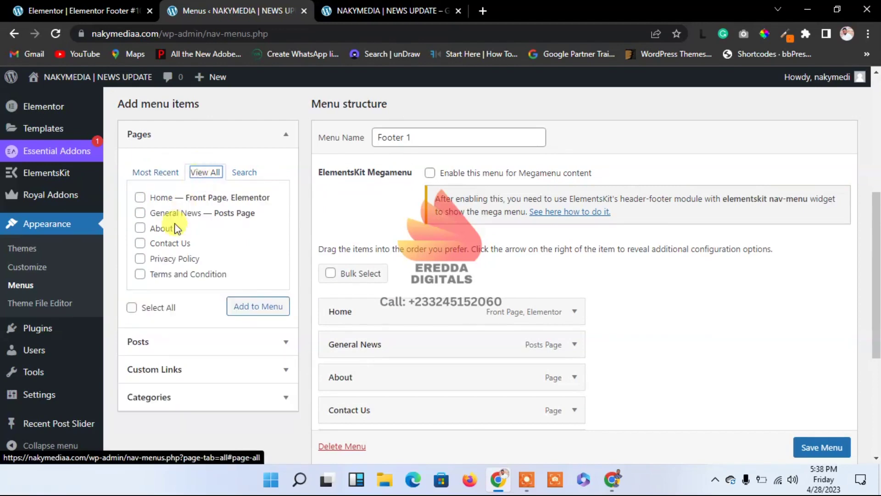
click(140, 258)
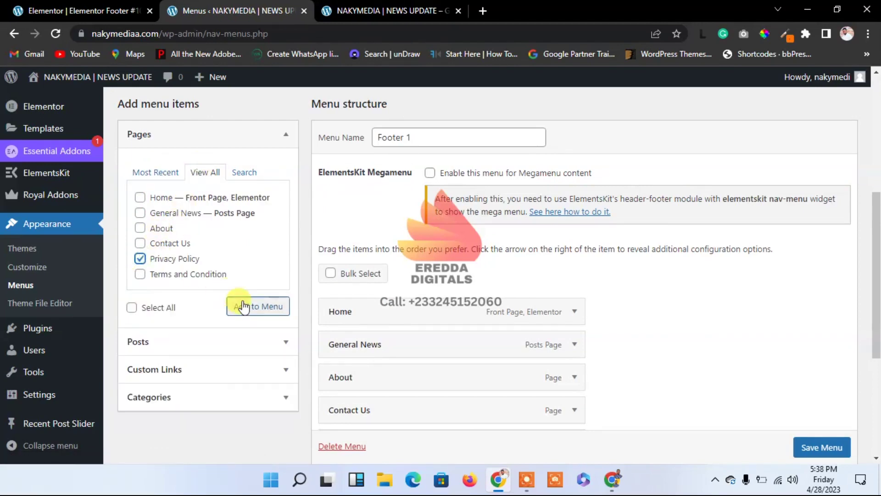
click(248, 306)
scroll(876, 241, down, 3)
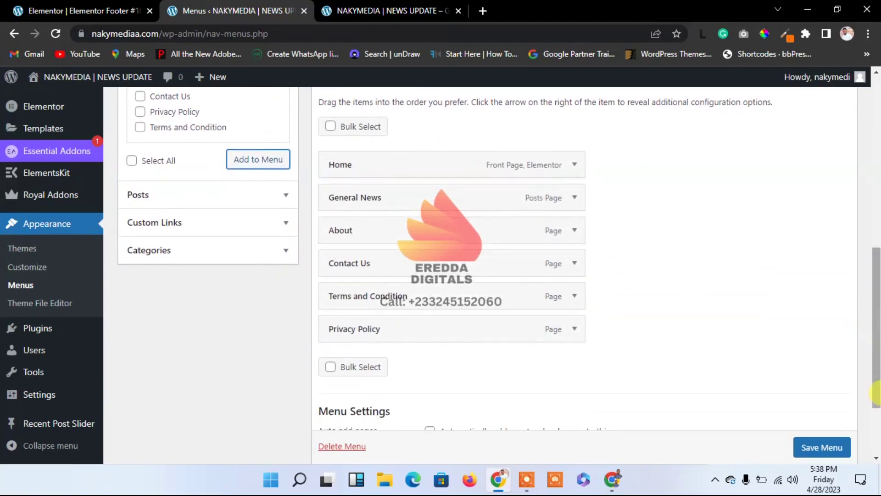
scroll(874, 312, up, 4)
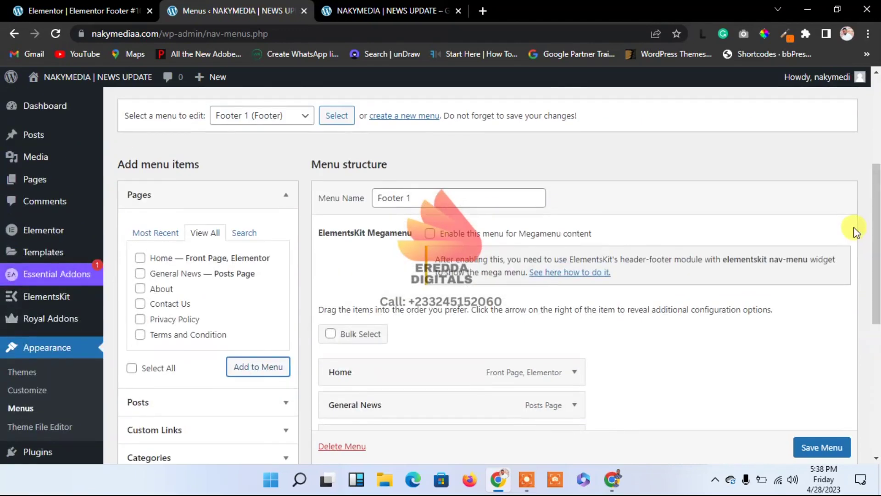
scroll(819, 452, down, 1)
click(819, 448)
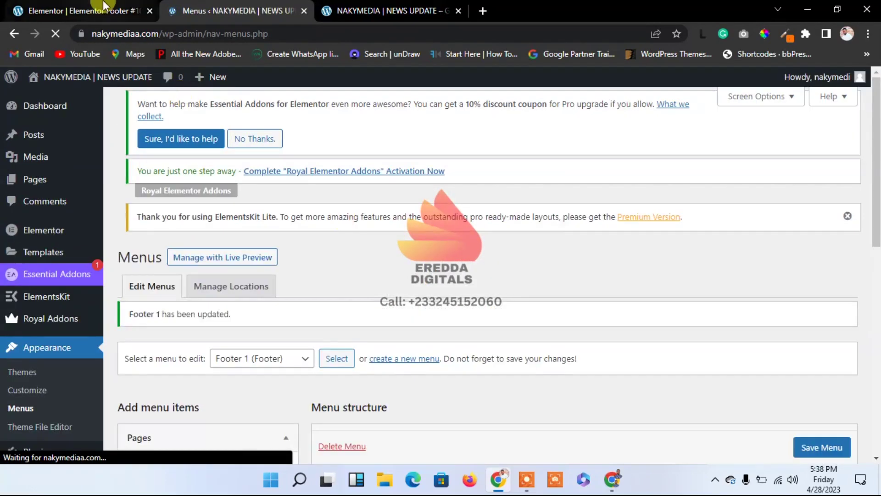
Return to the Elementor footer editor and reload it.
click(103, 10)
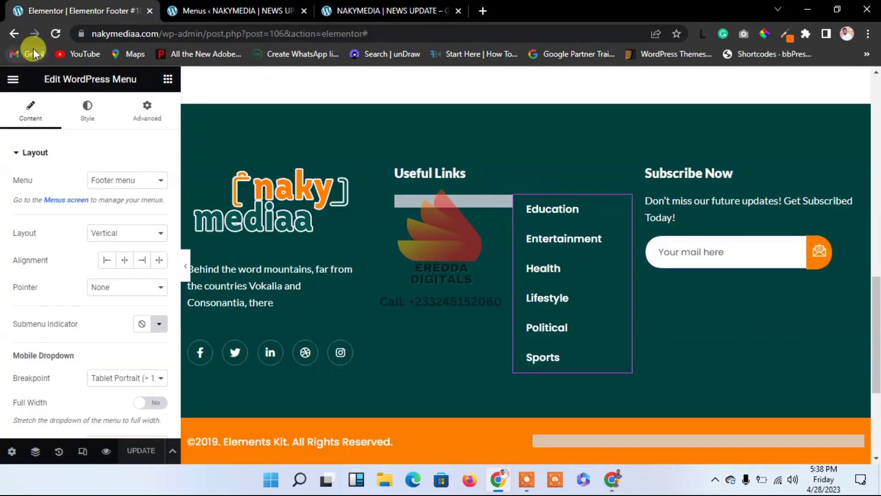
click(55, 34)
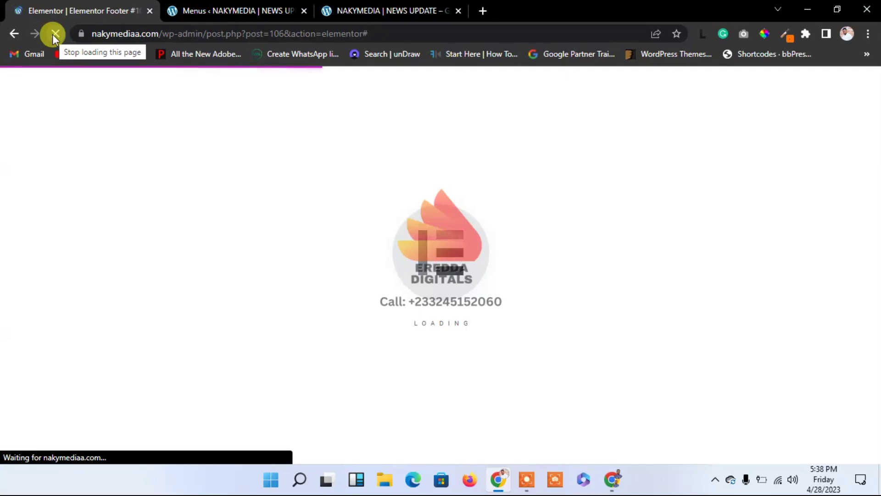
click(53, 34)
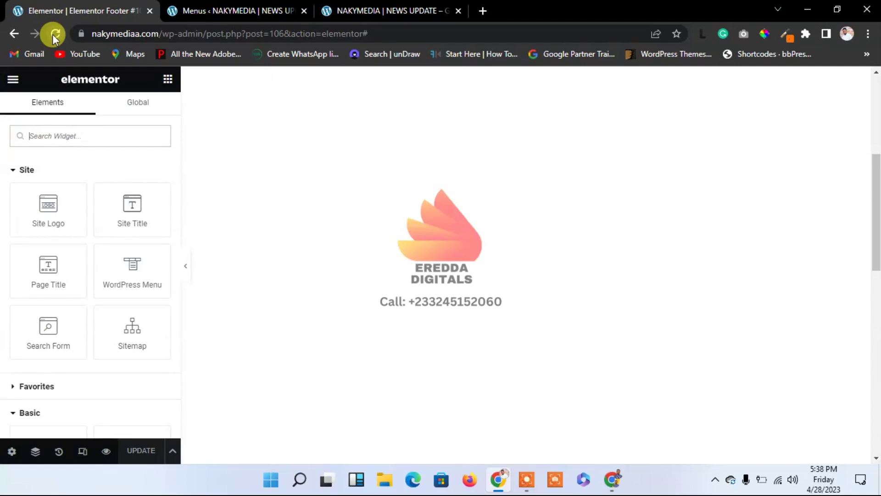
Check the item in the Page List widget under Useful Links, and delete the widget from the footer.
drag(874, 183, 877, 427)
scroll(856, 370, up, 5)
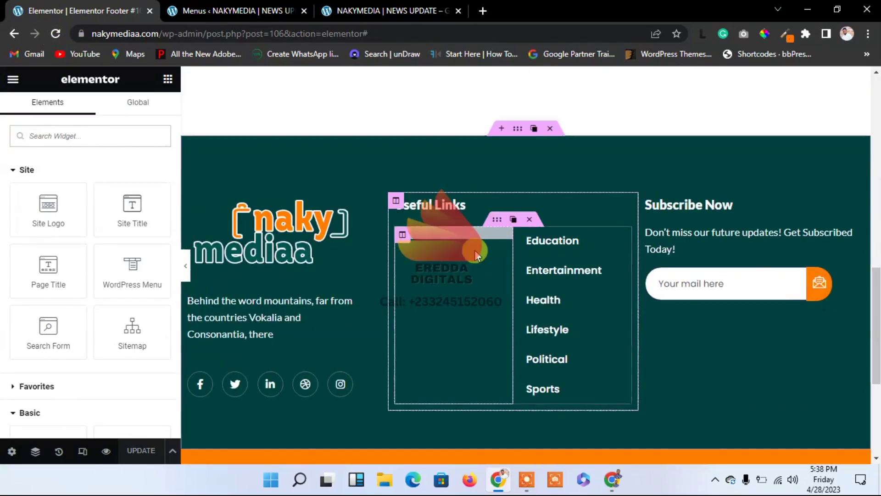
click(445, 228)
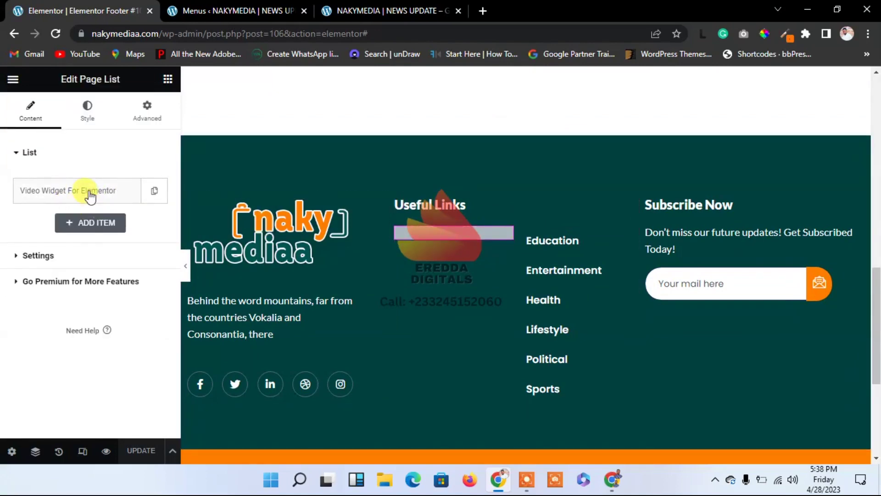
click(90, 196)
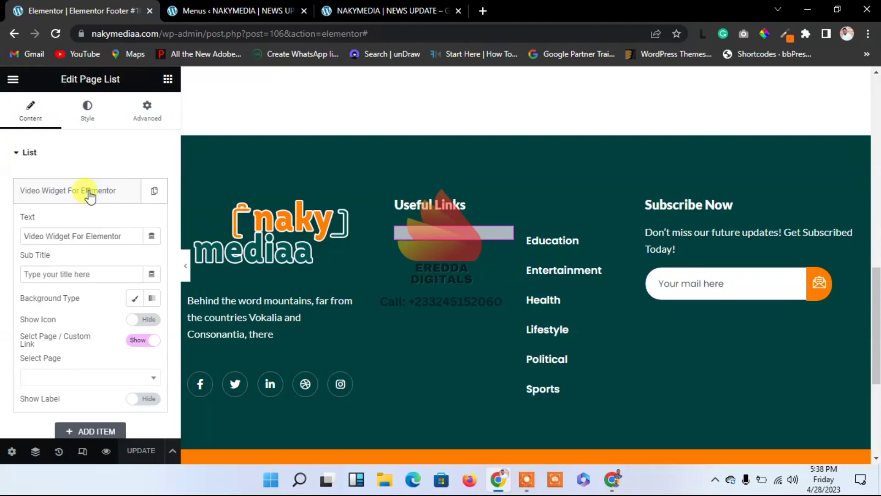
click(91, 195)
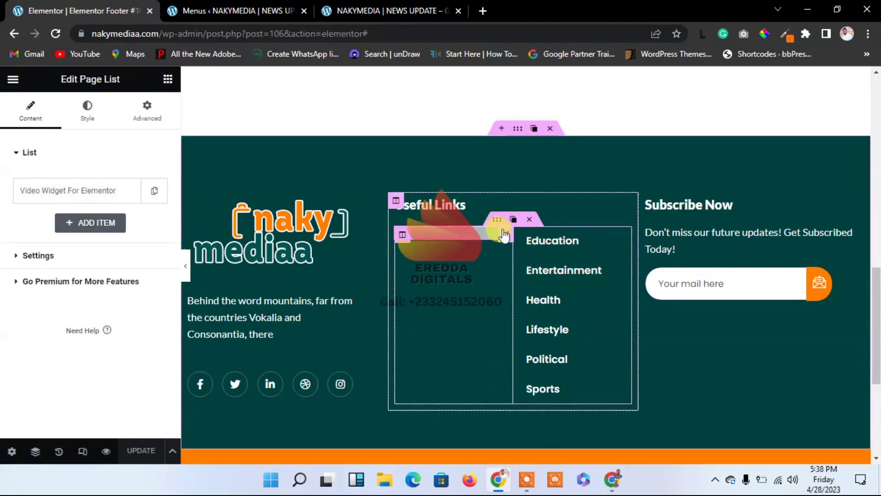
mouse_move(488, 242)
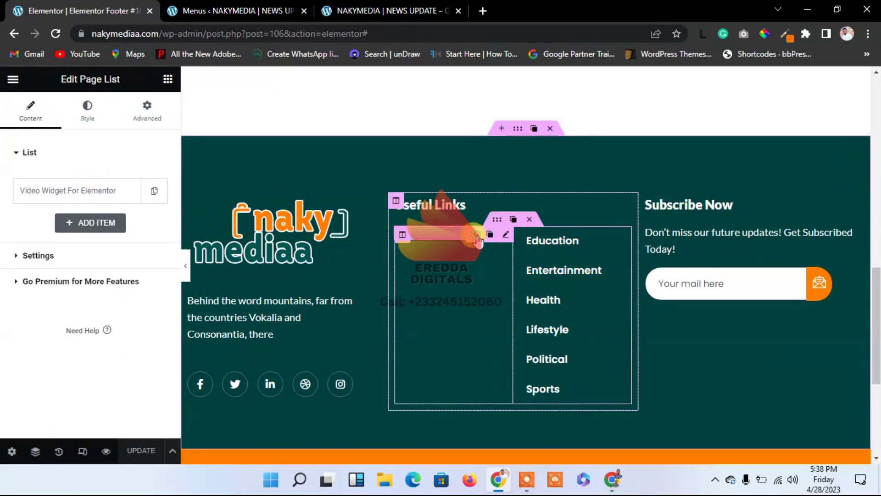
click(474, 235)
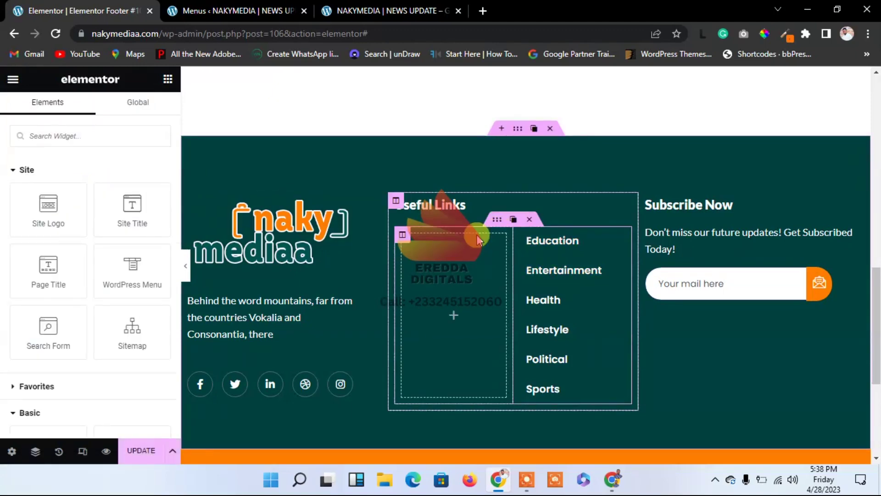
Place a WordPress Menu widget in the empty column under Useful Links and set its layout to Vertical.
click(63, 138)
text(menu)
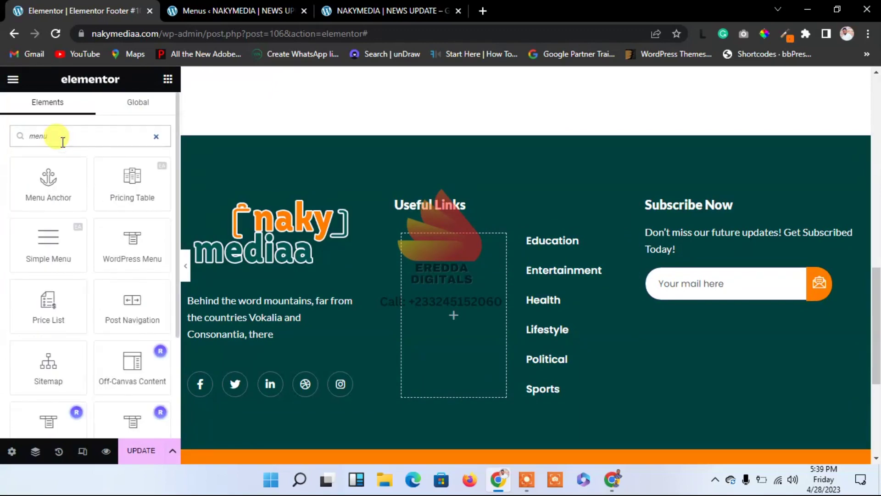
drag(130, 250, 461, 317)
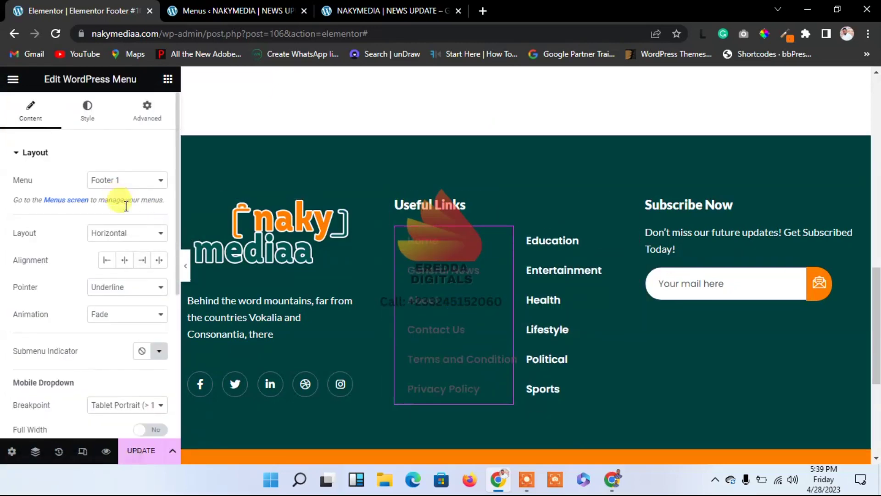
click(133, 235)
click(123, 254)
click(129, 261)
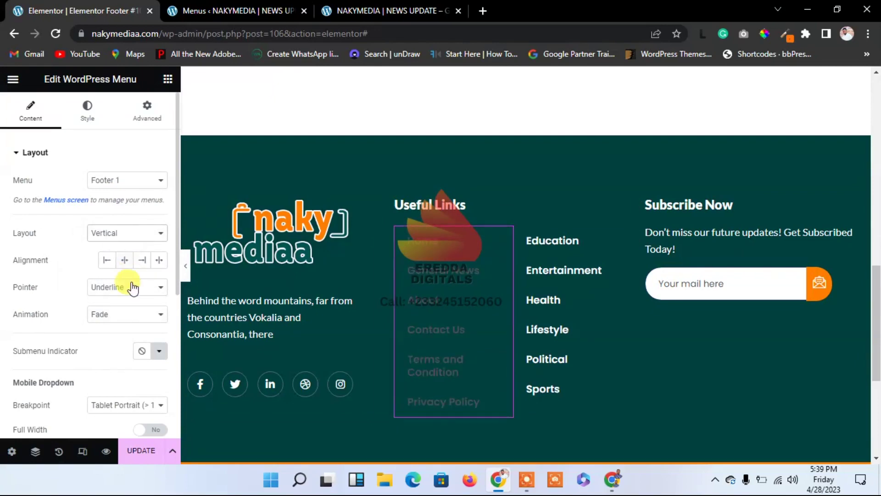
Set the pointer of the Footer 1 menu under Useful Links to None and save the footer.
click(130, 287)
click(132, 301)
click(143, 451)
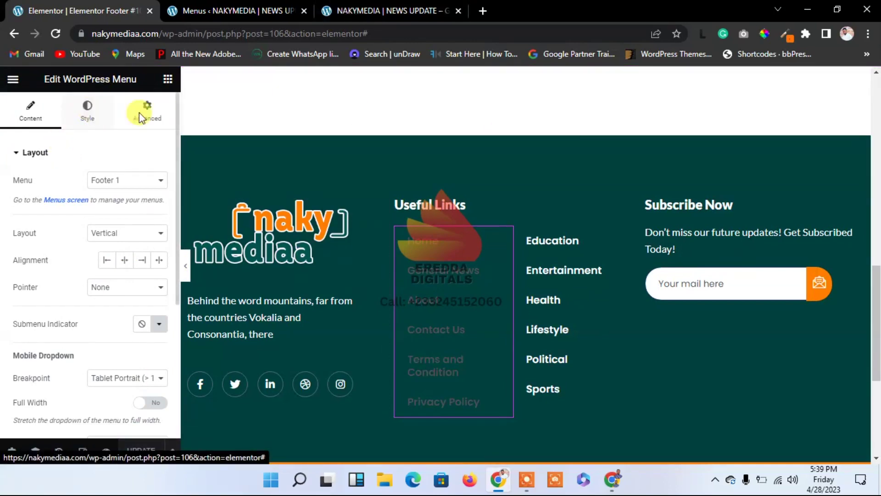
Set the Footer 1 menu's normal text color to #FFFFFF, and check its hover and active text colors.
click(87, 112)
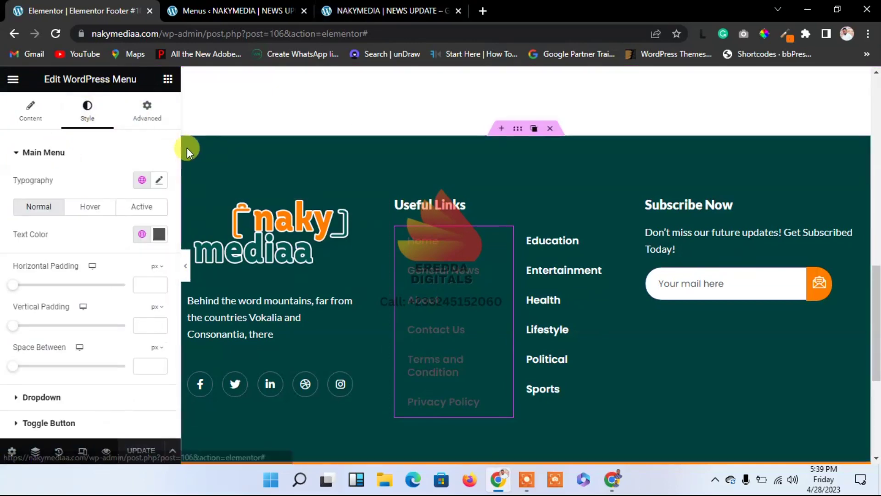
click(158, 236)
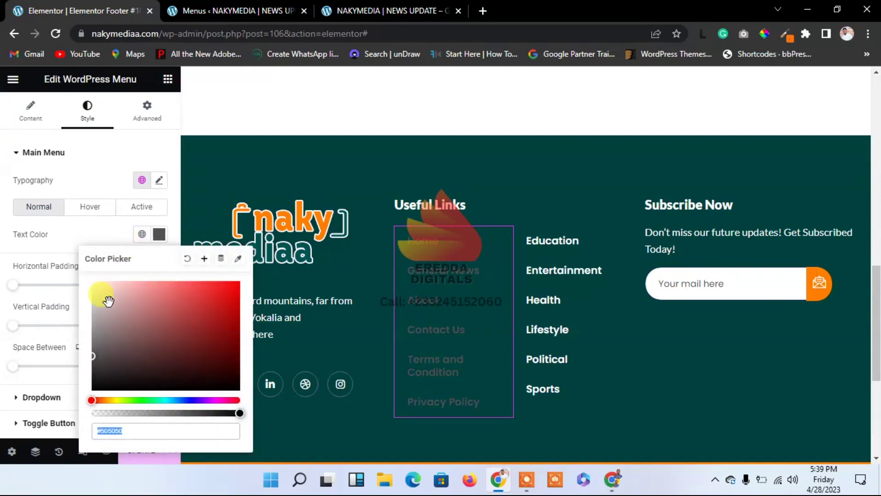
text(#FFFFFF)
click(63, 237)
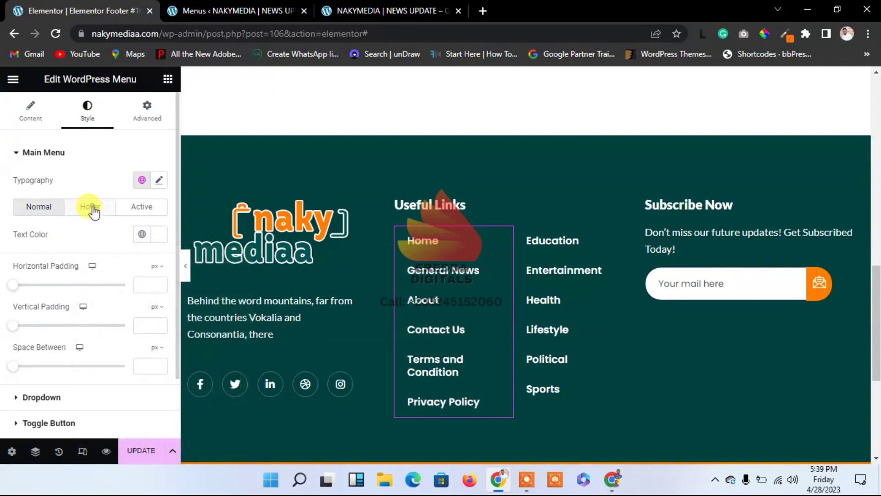
click(91, 209)
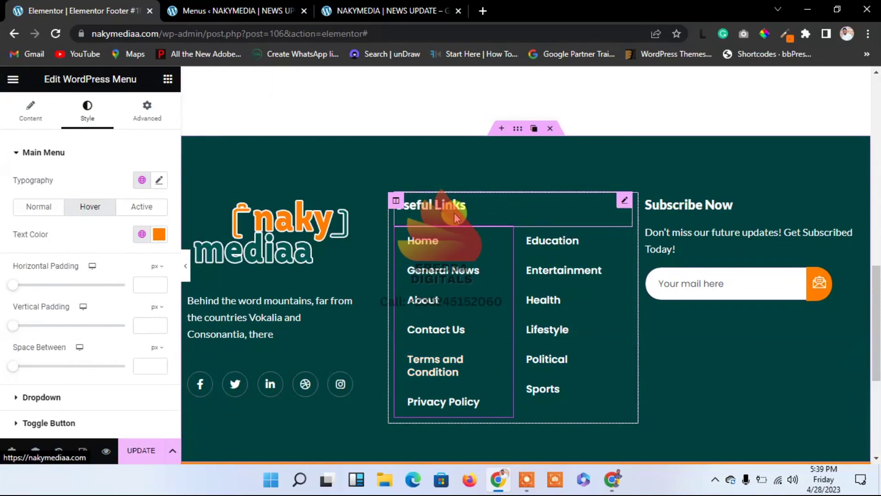
click(142, 206)
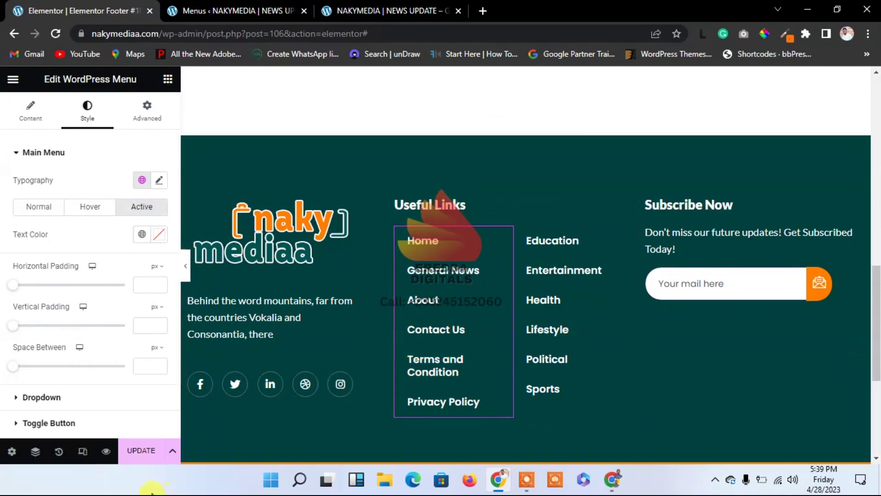
Reload the live NAKYMEDIA home page, check its footer and header, and return to the Elementor footer editor.
click(390, 10)
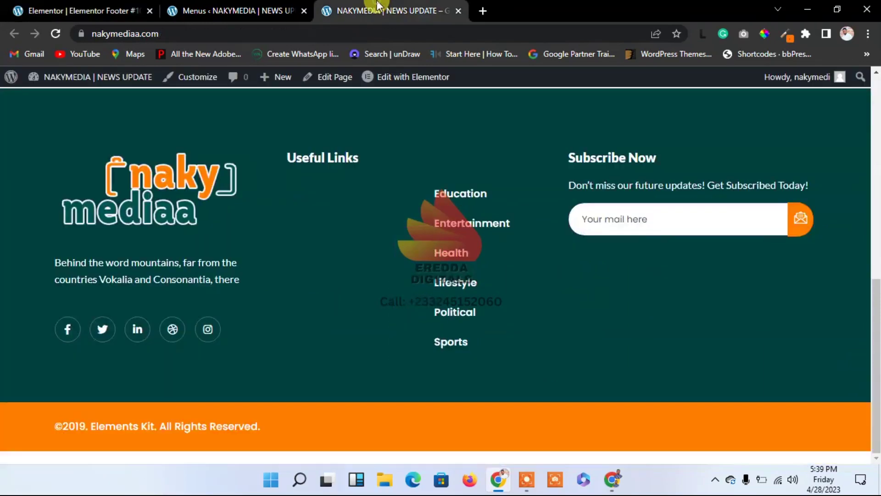
click(54, 33)
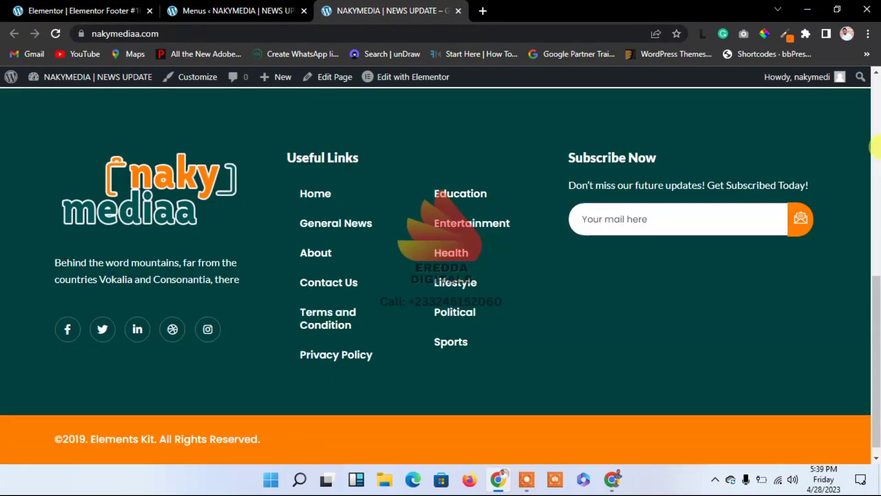
drag(875, 357, 835, 13)
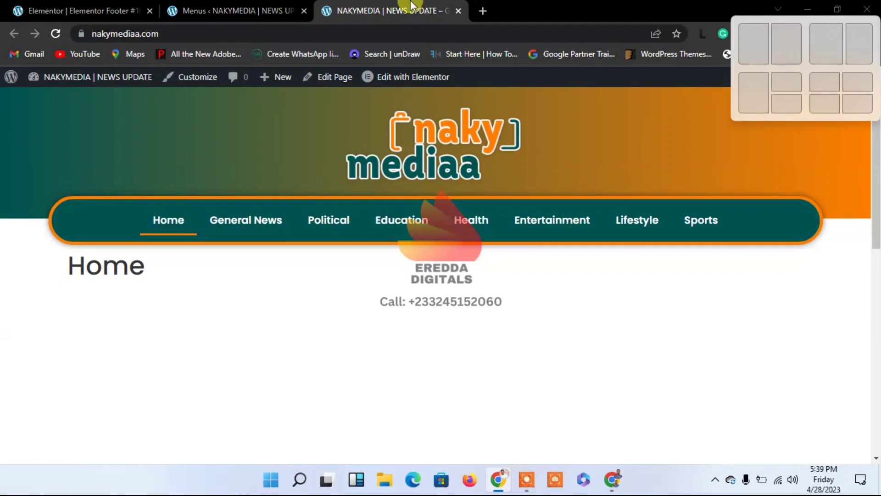
click(231, 10)
click(43, 5)
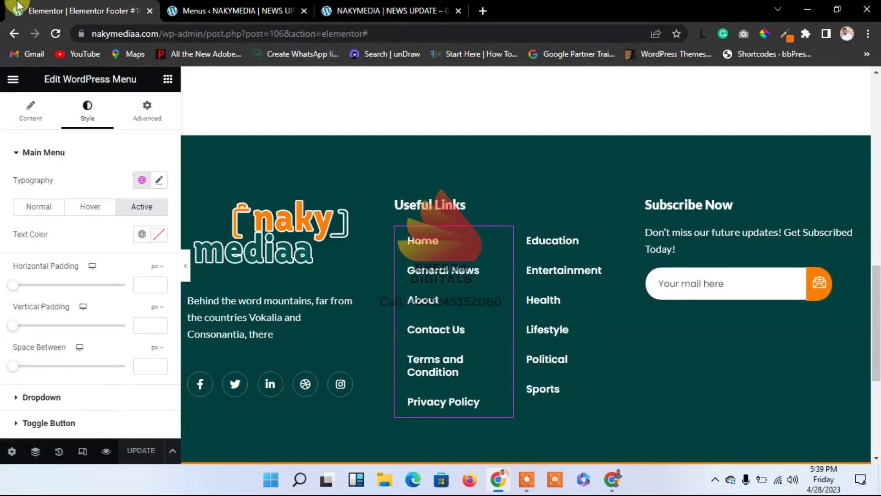
Switch the footer preview to tablet size and examine the Useful Links section.
click(81, 453)
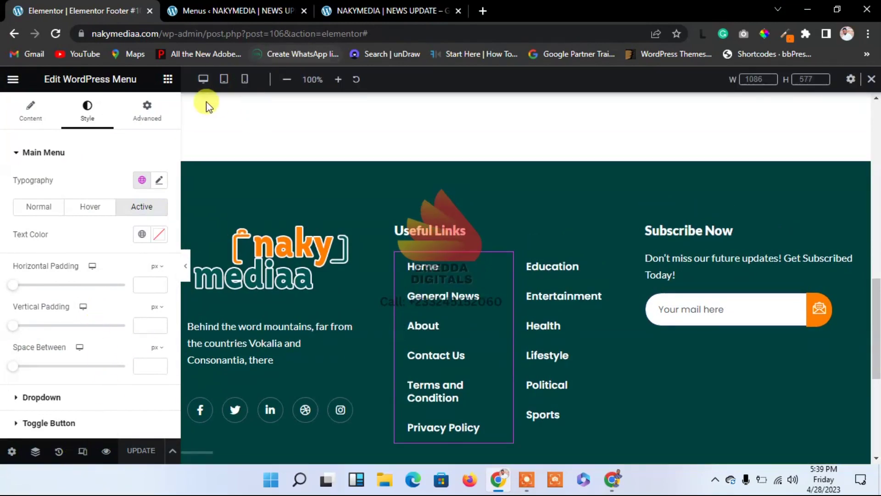
click(224, 79)
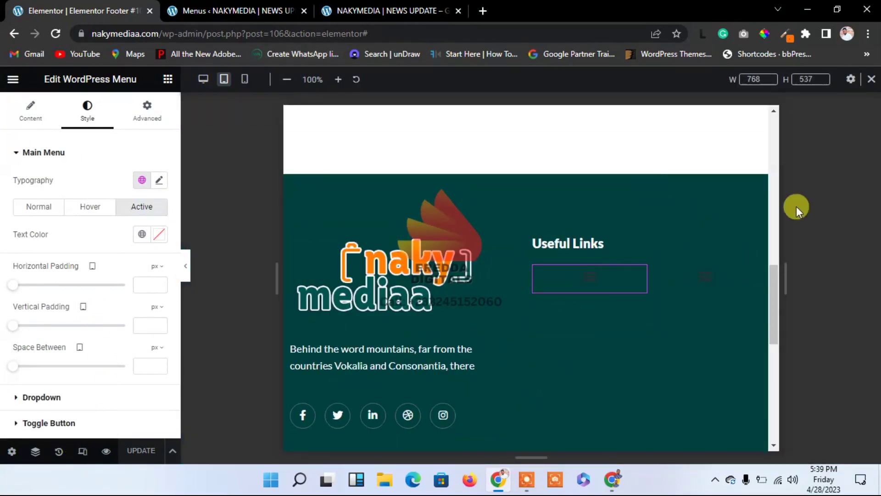
mouse_move(774, 289)
mouse_down()
mouse_move(795, 339)
mouse_move(775, 300)
mouse_up()
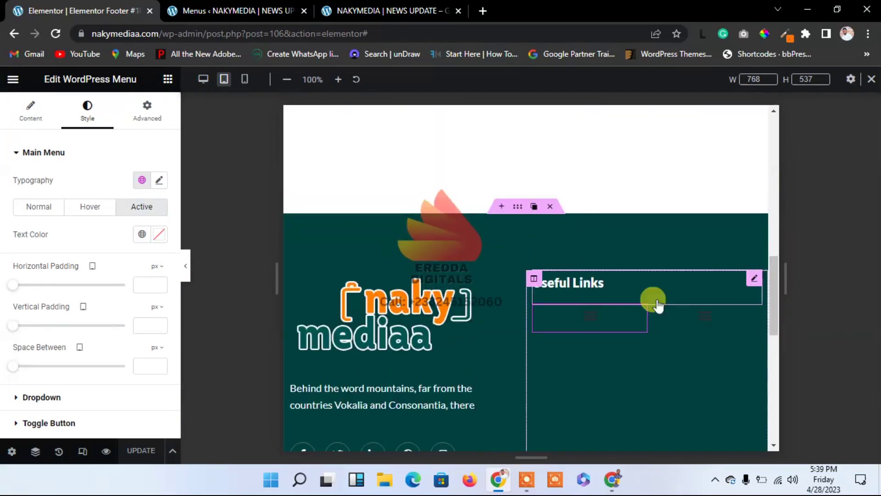
Set the mobile dropdown breakpoint of the Footer 1 menu under Useful Links to Mobile Portrait (> 767px).
click(593, 315)
click(593, 316)
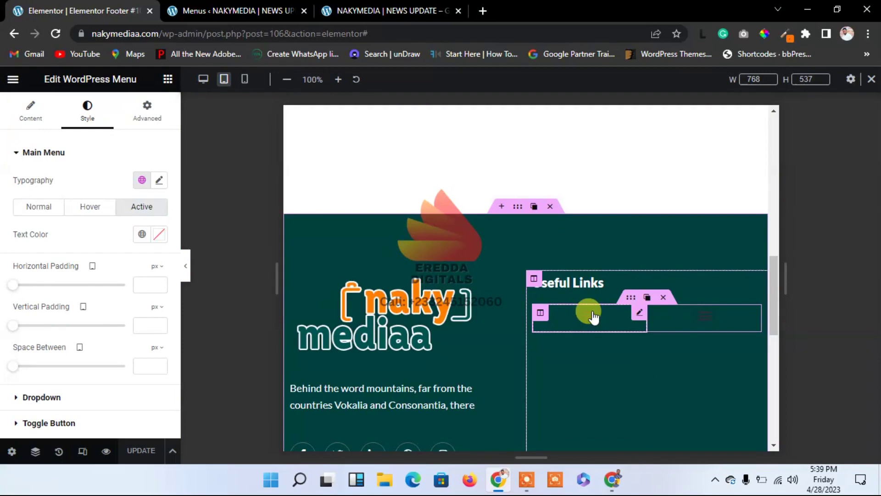
click(593, 316)
click(593, 316)
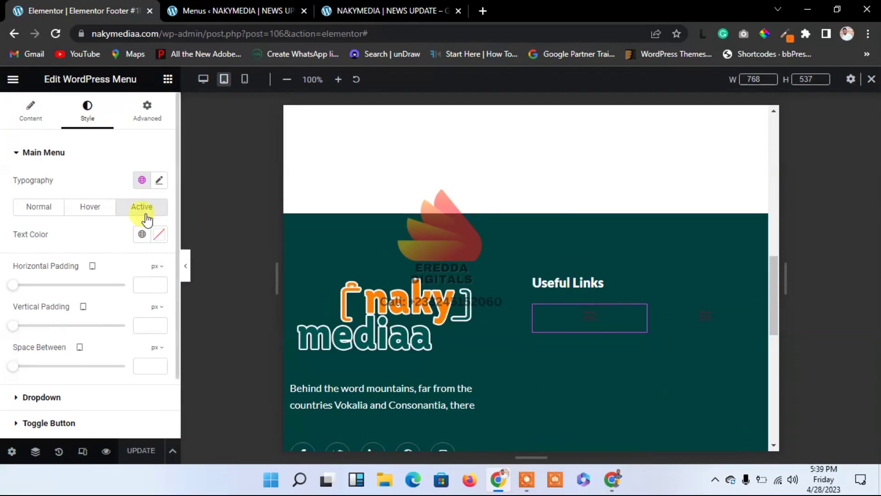
click(36, 116)
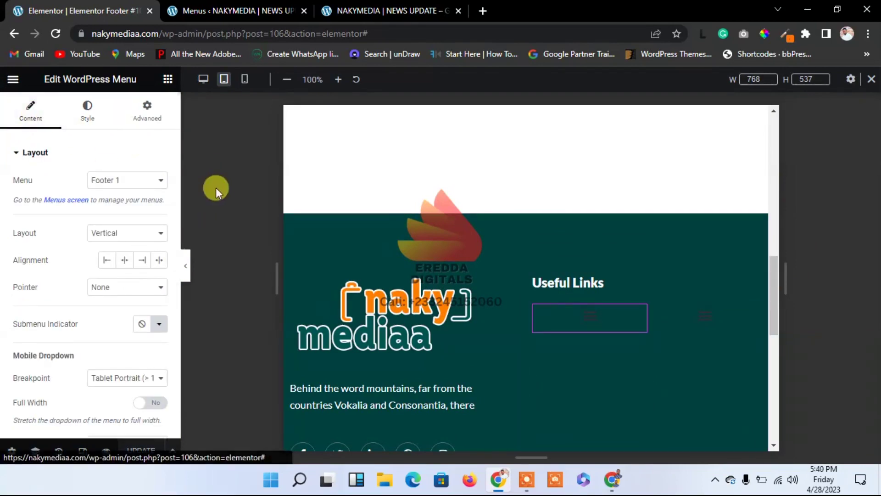
drag(175, 238, 163, 298)
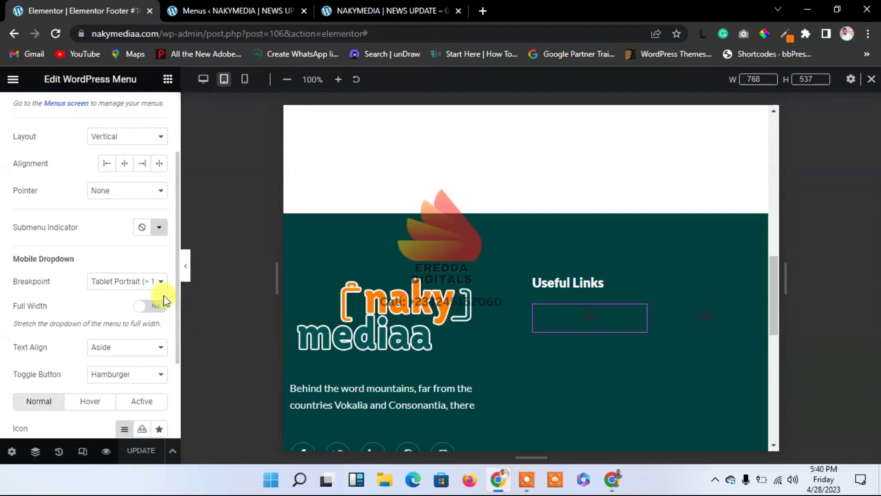
click(140, 283)
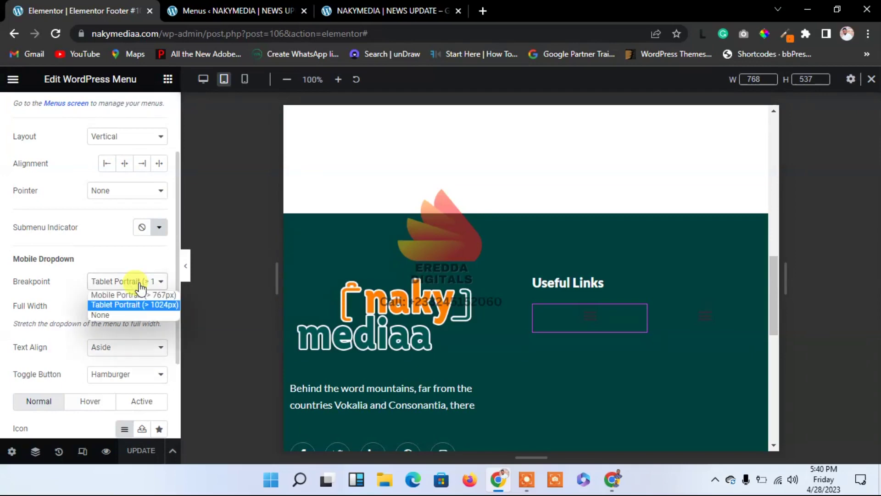
click(131, 296)
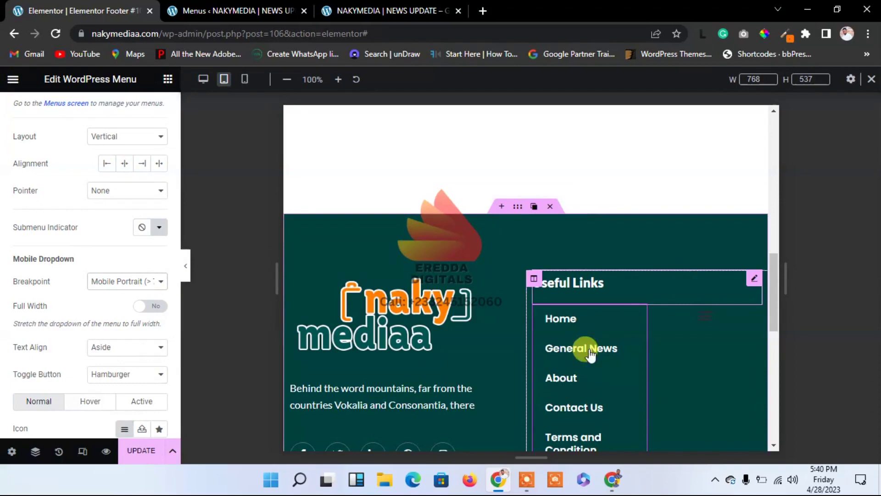
Try to copy the Footer 1 menu and paste its style onto the category menu beside it.
right_click(574, 365)
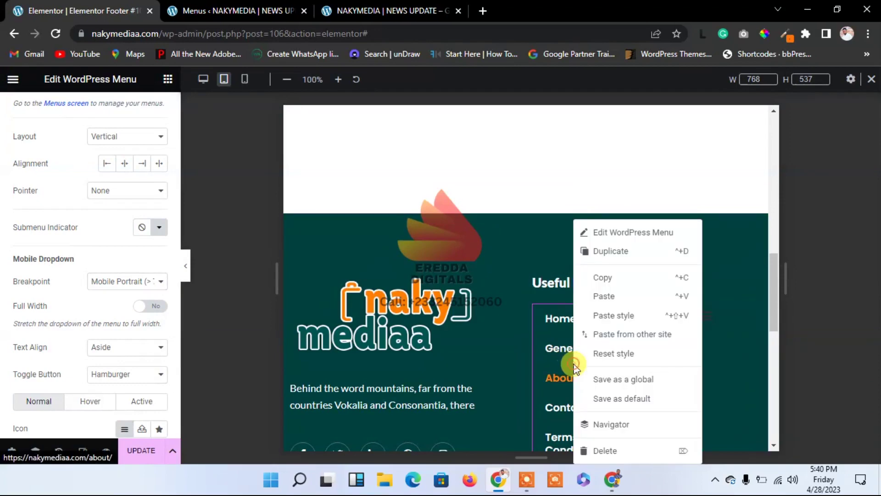
click(603, 278)
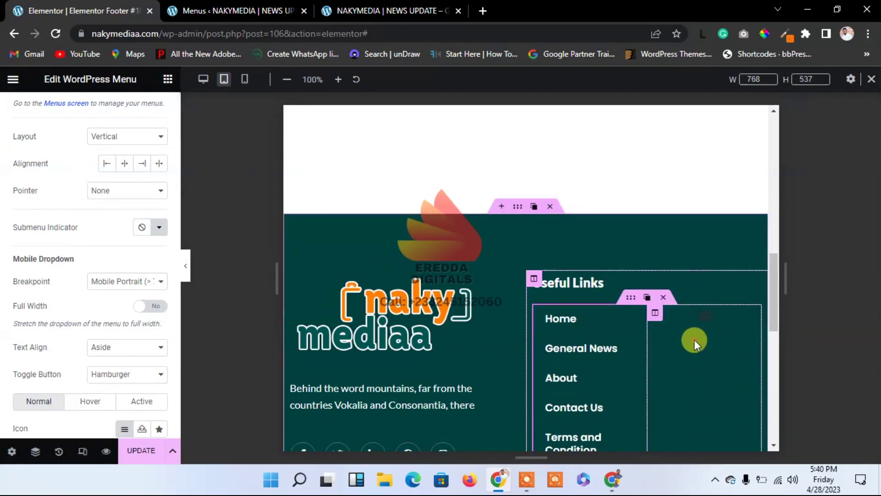
right_click(695, 340)
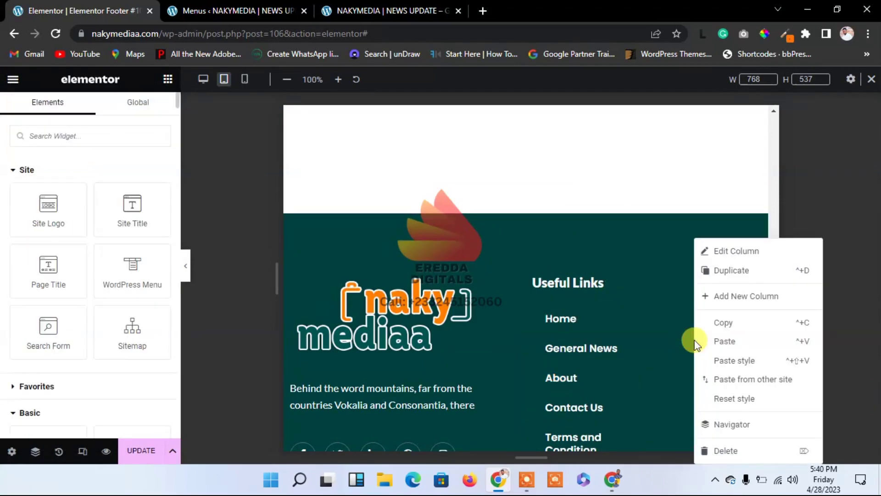
click(746, 361)
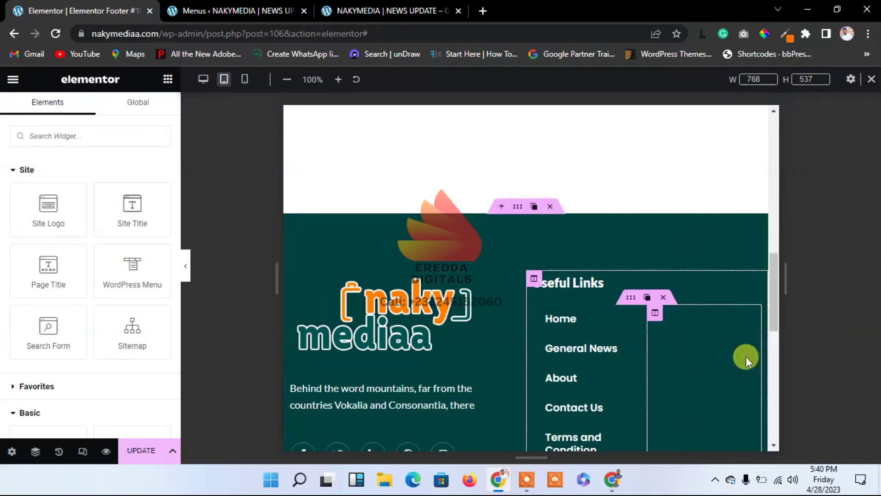
click(705, 327)
right_click(705, 326)
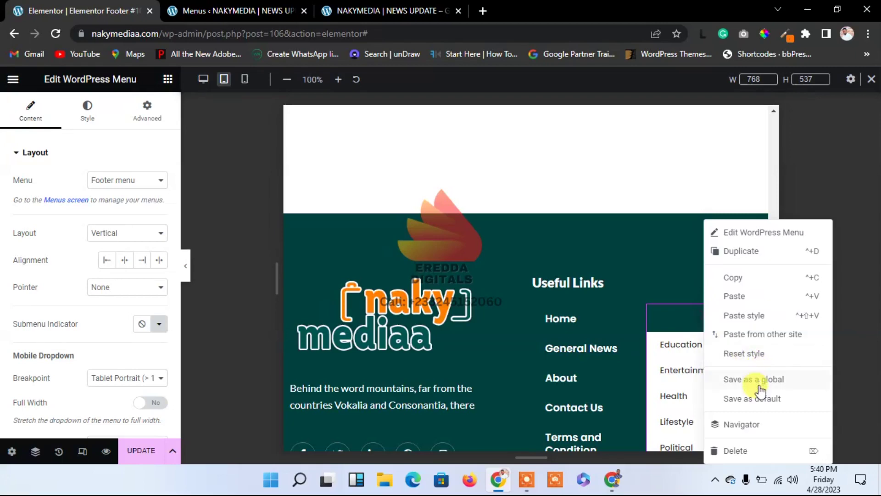
click(744, 335)
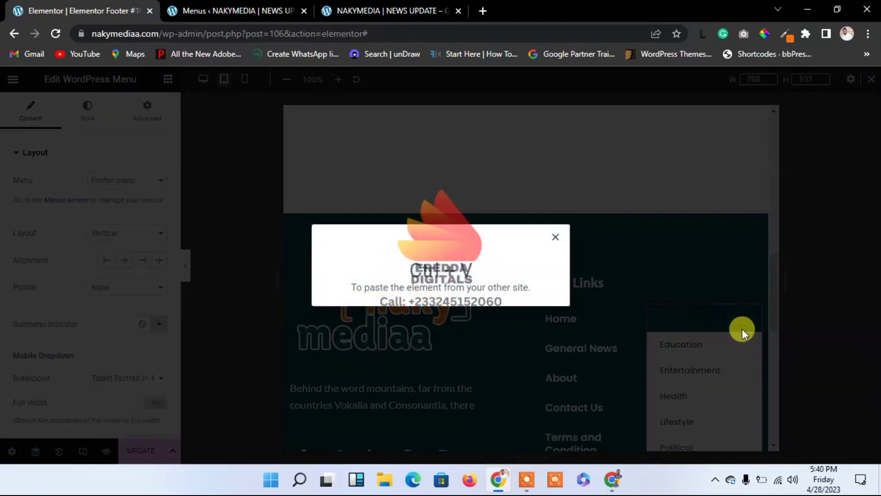
click(555, 238)
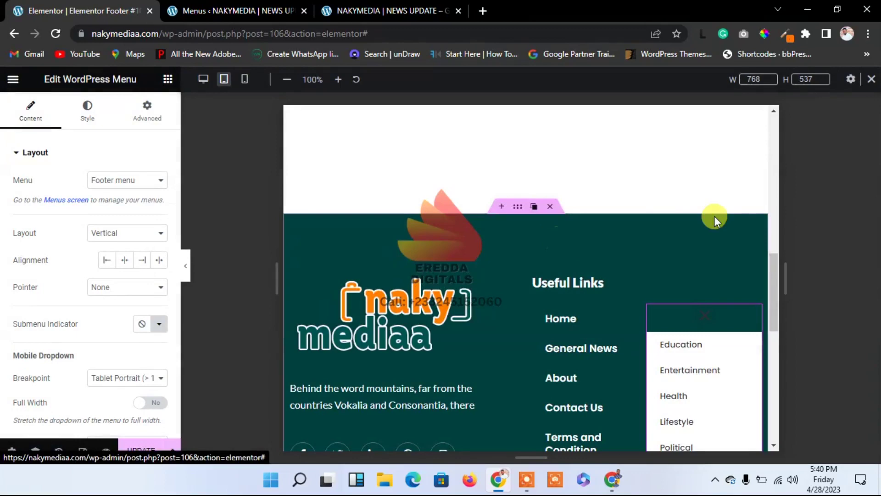
Preview the footer at mobile size, examine the Useful Links section, and collapse the expanded category menu.
click(733, 291)
mouse_move(777, 280)
mouse_down()
mouse_move(783, 367)
mouse_move(766, 287)
mouse_up()
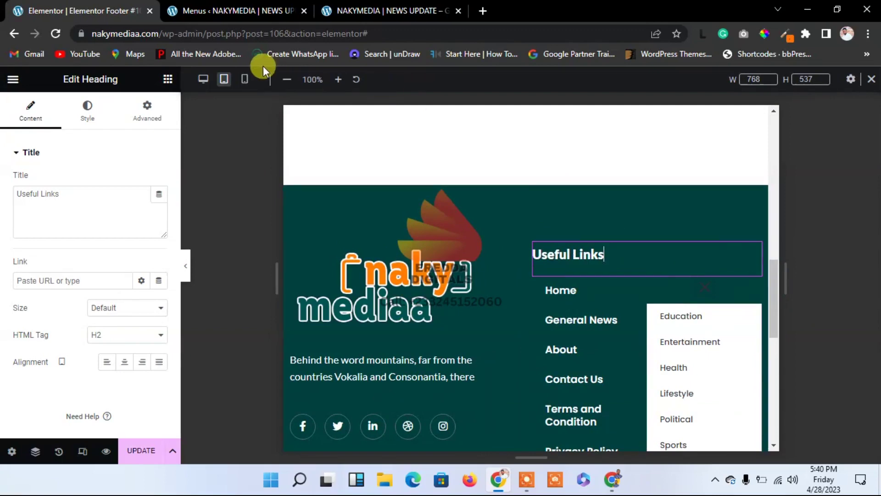
click(248, 83)
scroll(615, 181, down, 5)
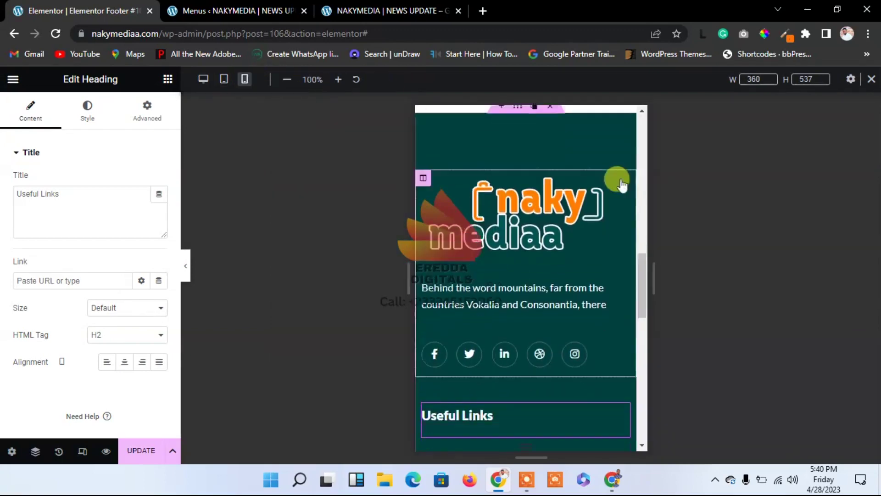
drag(641, 315, 633, 331)
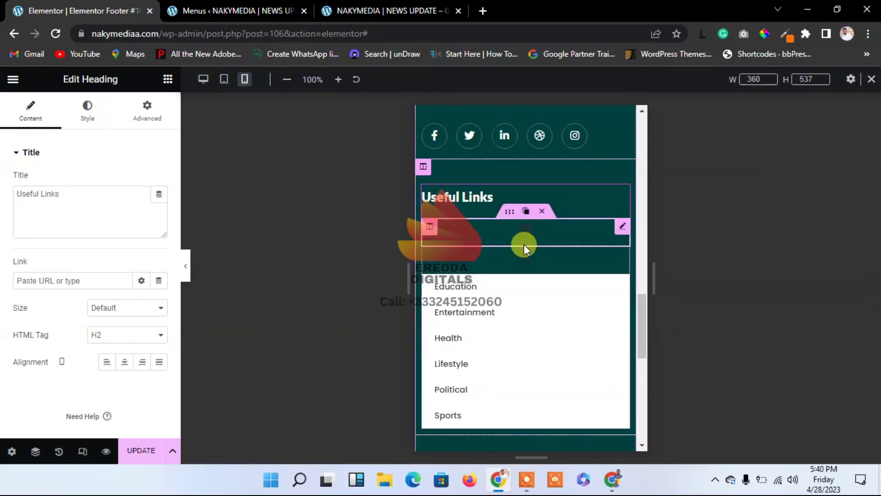
click(532, 265)
click(531, 265)
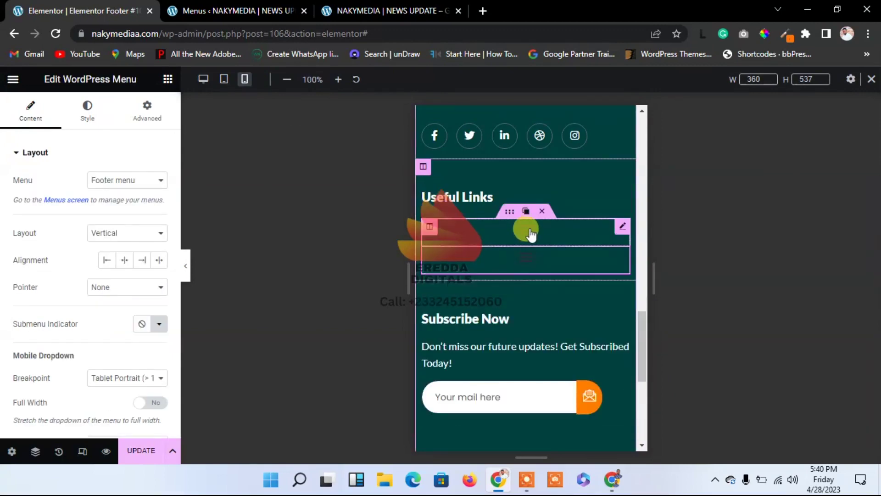
Return the footer preview to desktop size and save the footer.
click(203, 79)
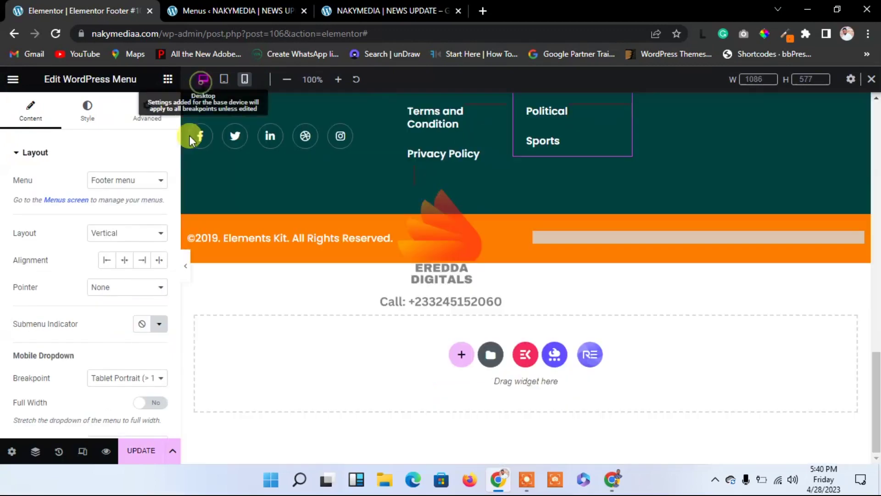
click(145, 454)
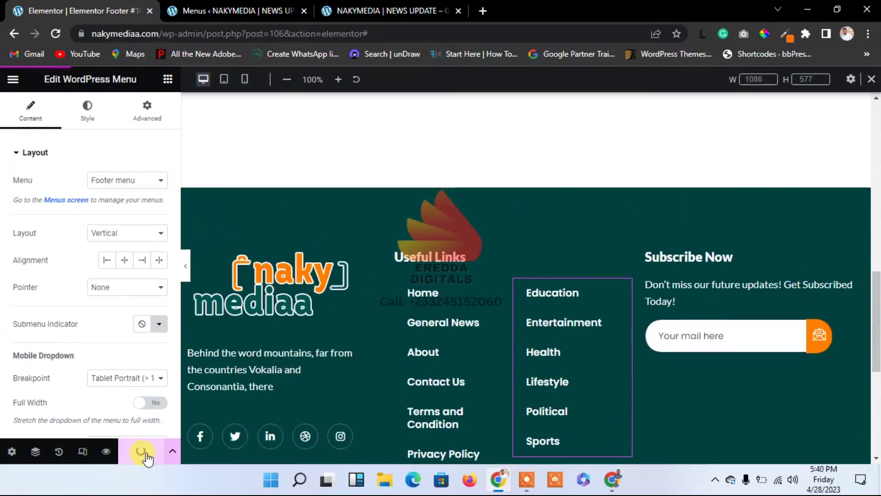